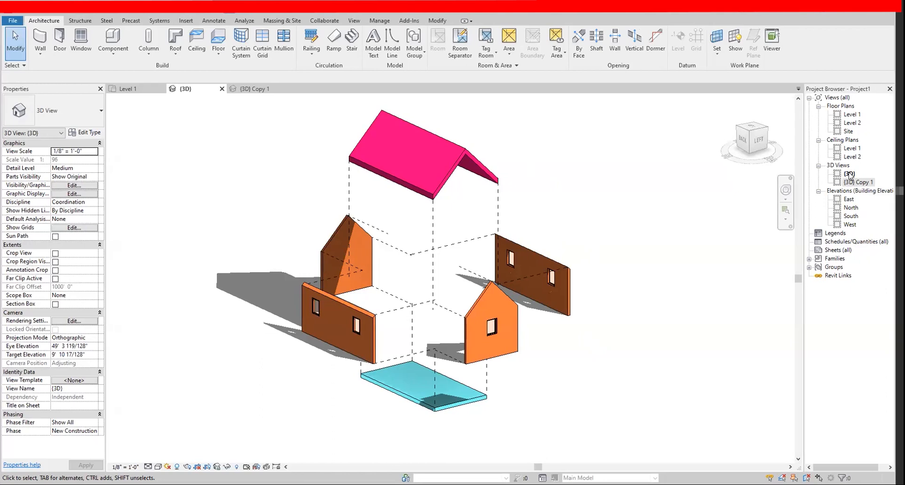
Step: View the assembled house in {3D} Copy 1 and open the Level 1 floor plan at the clear area beside the existing house
{"action": "left_click", "coordinate": [241, 90]}
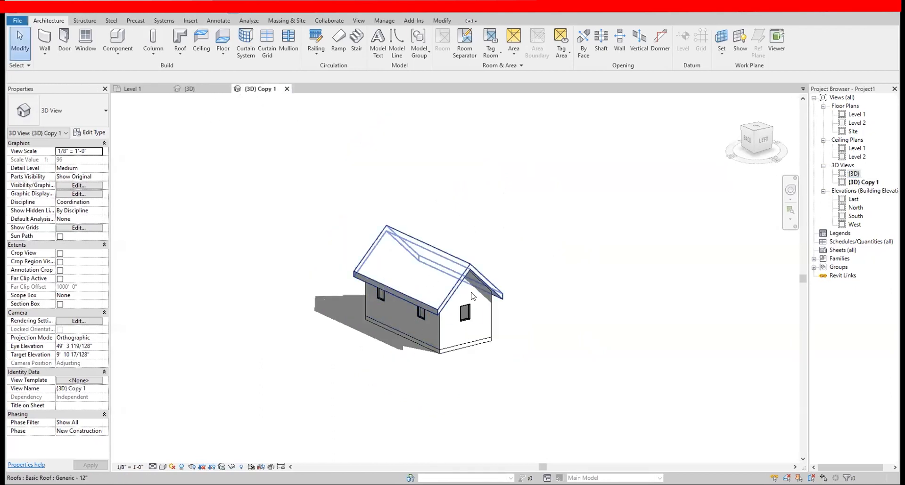
{"action": "left_click", "coordinate": [151, 90]}
{"action": "scroll", "coordinate": [564, 207], "scroll_direction": "down", "scroll_amount": 5}
{"action": "middle_click_drag", "start_coordinate": [609, 231], "coordinate": [543, 256]}
{"action": "scroll", "coordinate": [543, 256], "scroll_direction": "down", "scroll_amount": 2}
{"action": "middle_click_drag", "start_coordinate": [551, 327], "coordinate": [405, 292]}
Step: Draw a straight 30 ft Generic - 8" wall south of the existing house as two consecutive 15 ft segments
{"action": "key", "text": "w"}
{"action": "key", "text": "a"}
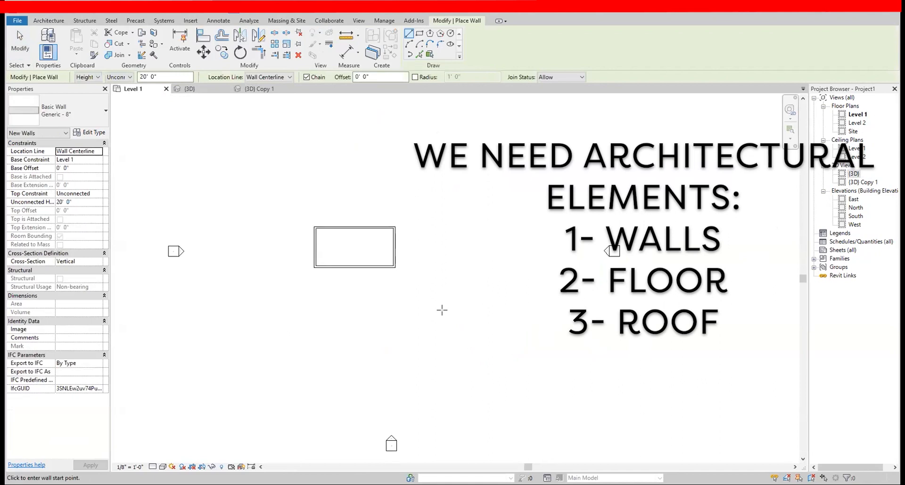
{"action": "key", "text": "Escape"}
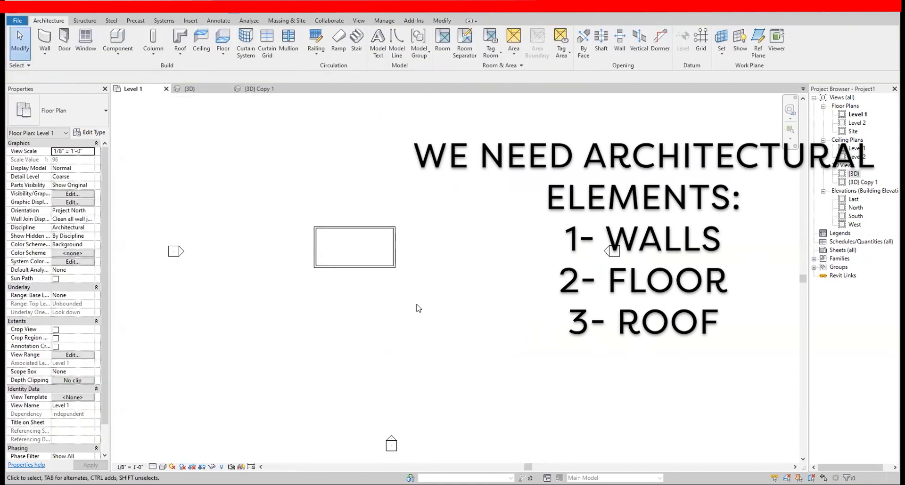
{"action": "left_click", "coordinate": [44, 38]}
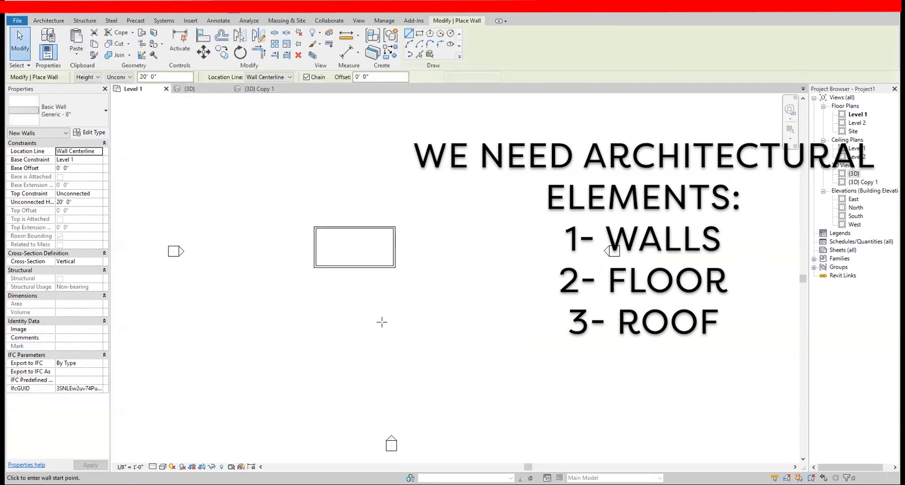
{"action": "left_click", "coordinate": [314, 334]}
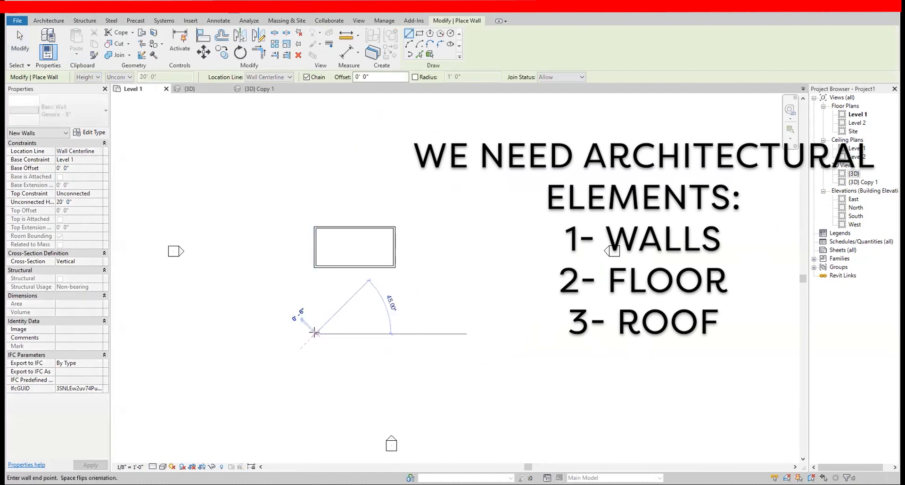
{"action": "type", "text": "1"}
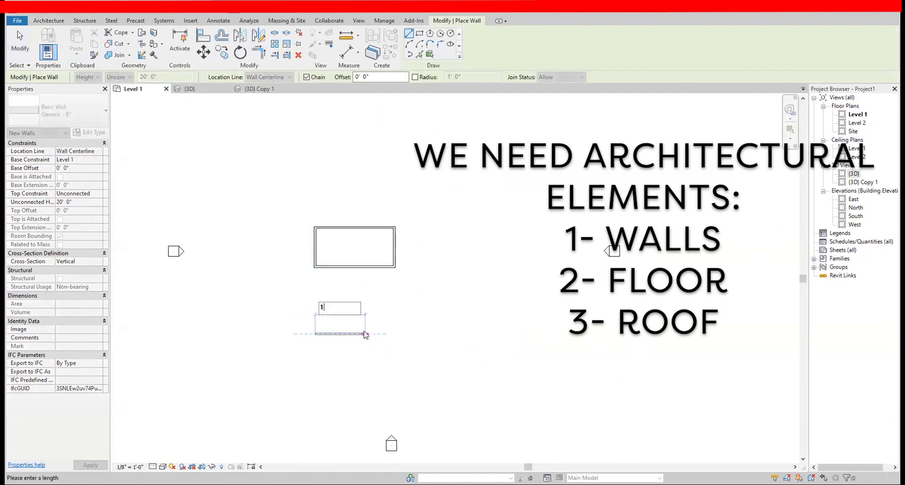
{"action": "type", "text": "5"}
{"action": "key", "text": "Return"}
{"action": "scroll", "coordinate": [358, 340], "scroll_direction": "up", "scroll_amount": 2}
{"action": "scroll", "coordinate": [358, 340], "scroll_direction": "up", "scroll_amount": 1}
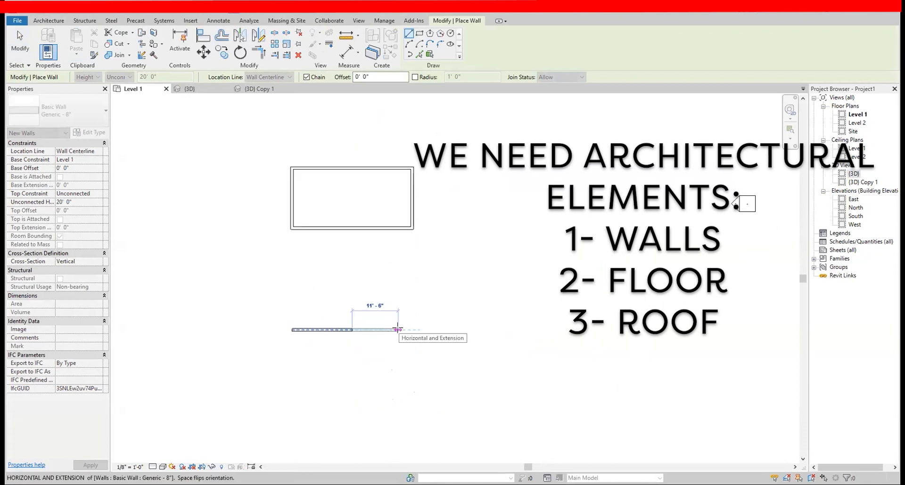
{"action": "type", "text": "15"}
{"action": "key", "text": "Return"}
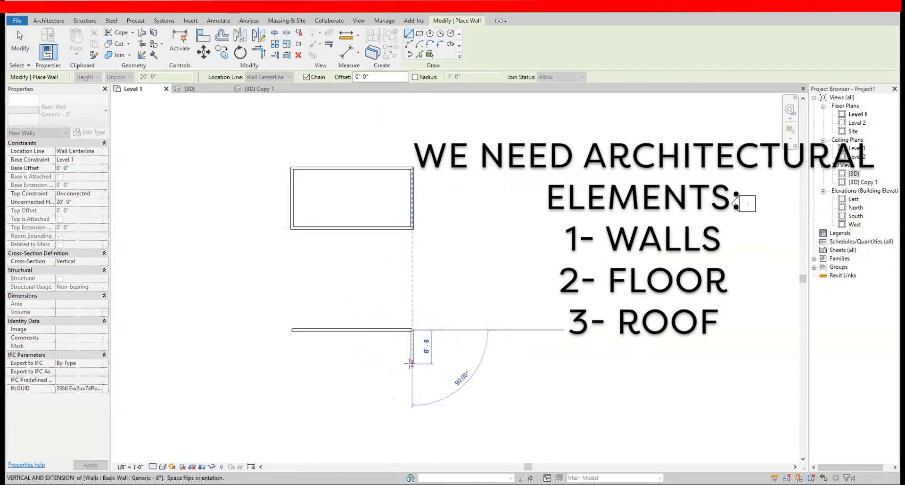
Step: Close the wall rectangle with a 15 ft east wall, a 30 ft south wall and the west wall
{"action": "left_click", "coordinate": [412, 390]}
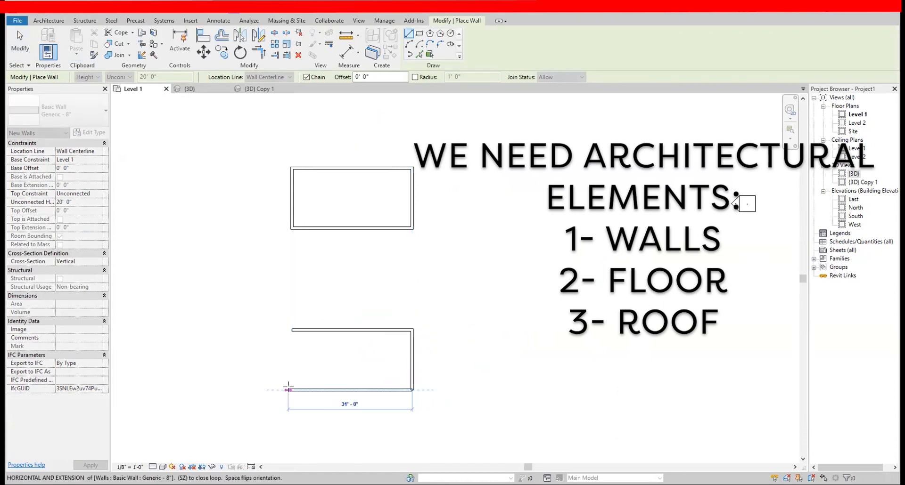
{"action": "type", "text": "30"}
{"action": "key", "text": "Return"}
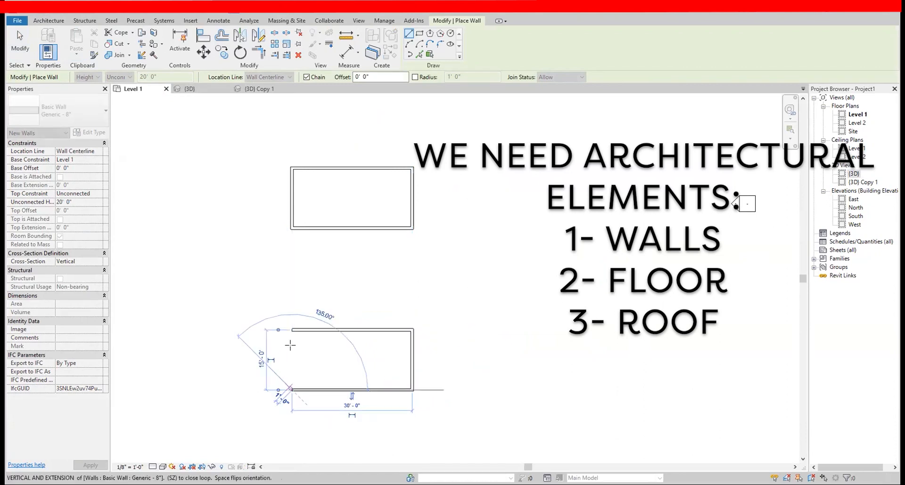
{"action": "left_click", "coordinate": [292, 330]}
{"action": "key", "text": "Escape"}
{"action": "key", "text": "Escape"}
{"action": "scroll", "coordinate": [293, 334], "scroll_direction": "up", "scroll_amount": 2}
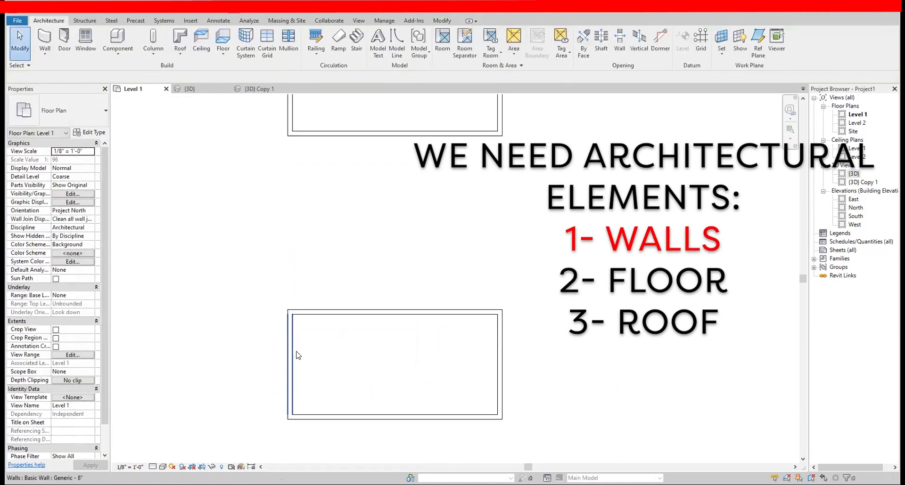
Step: Select the whole chain of new walls and check its wall type
{"action": "key", "text": "Tab"}
{"action": "left_click", "coordinate": [305, 316]}
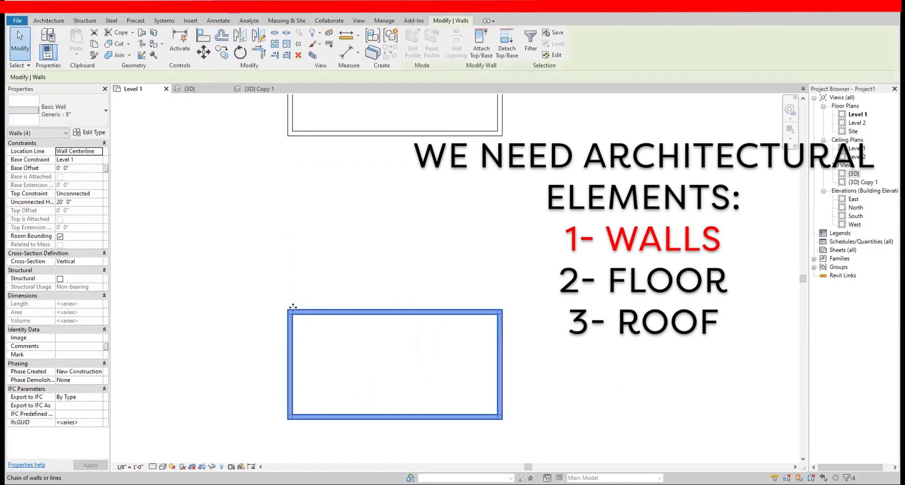
{"action": "left_click", "coordinate": [70, 119]}
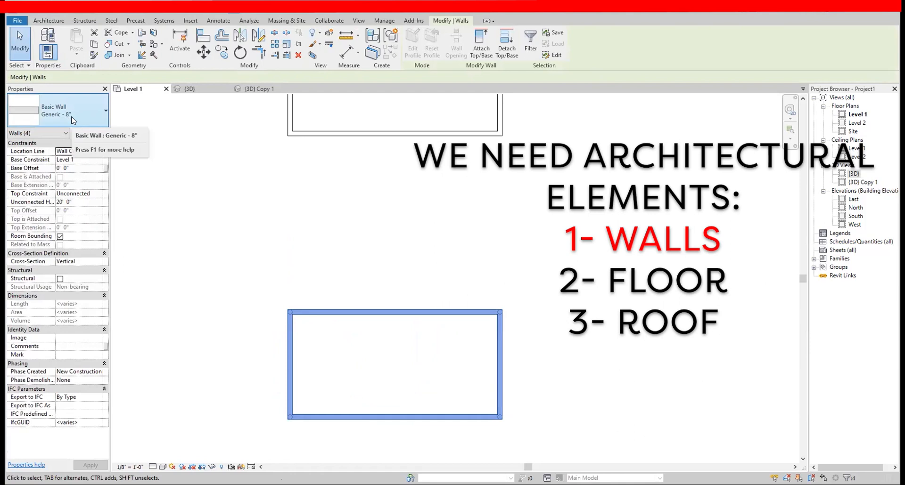
{"action": "left_click", "coordinate": [232, 203]}
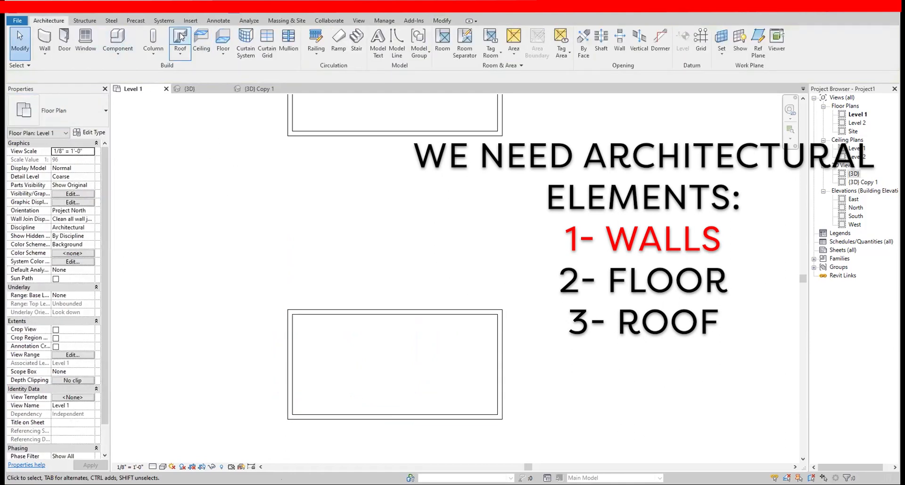
Step: Create a Generic - 12" floor on Level 1 with a rectangular boundary along the outer faces of the new walls
{"action": "left_click", "coordinate": [222, 38]}
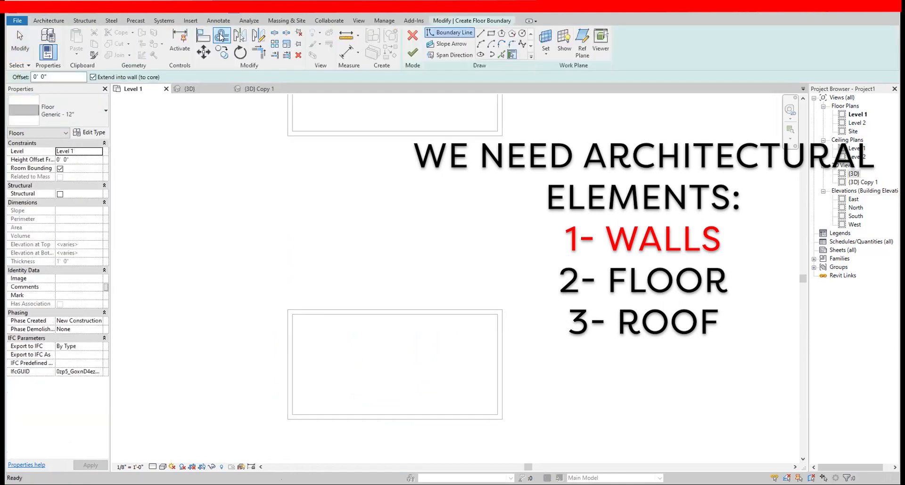
{"action": "left_click", "coordinate": [491, 33]}
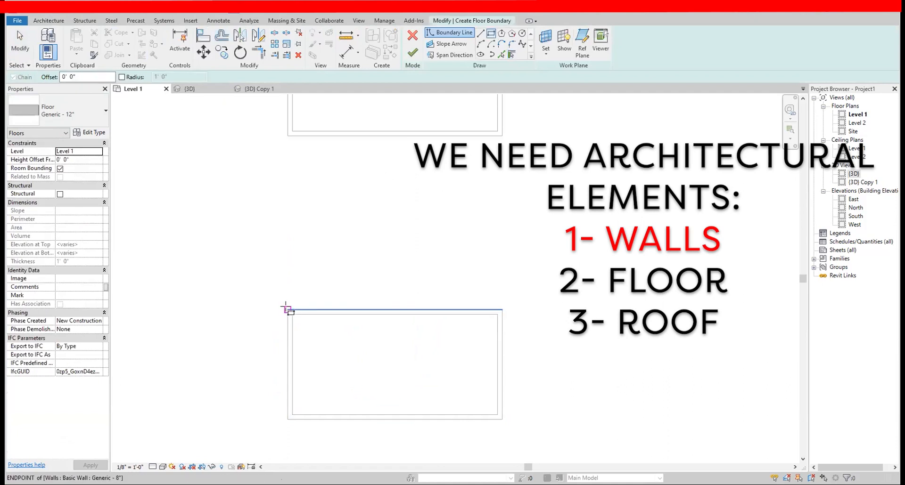
{"action": "left_click", "coordinate": [287, 310]}
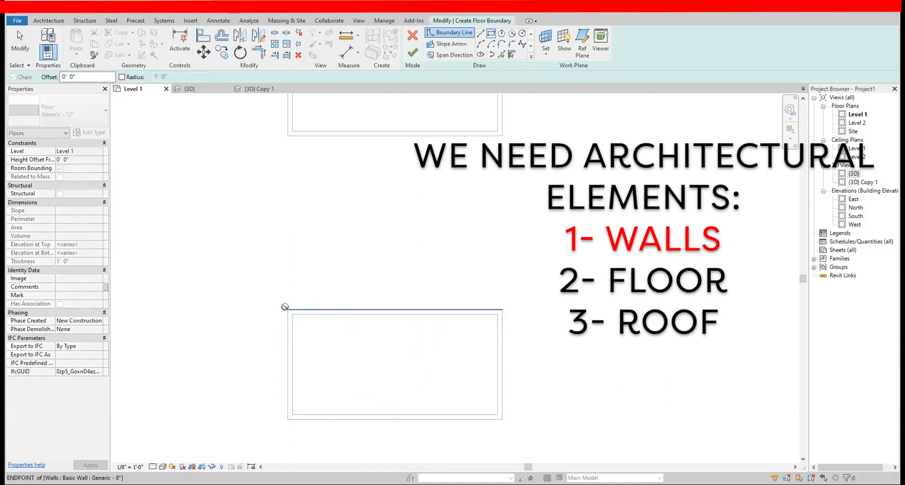
{"action": "left_click", "coordinate": [502, 419]}
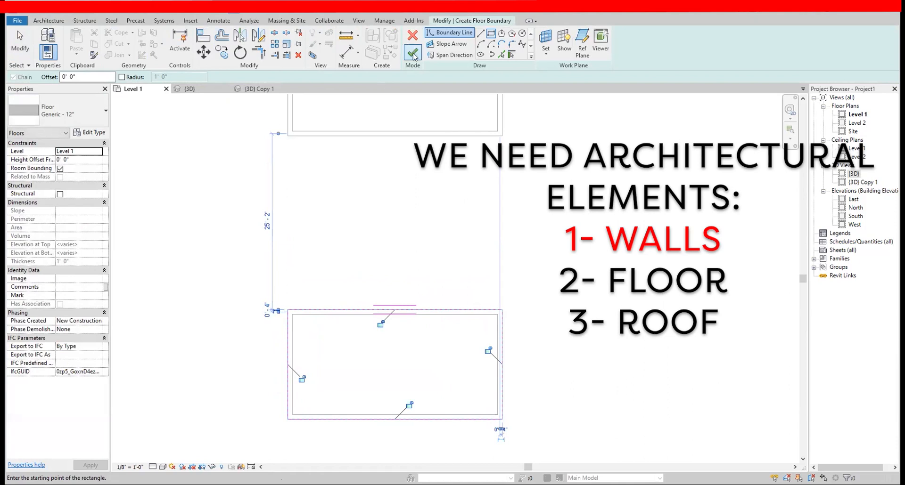
{"action": "left_click", "coordinate": [413, 54]}
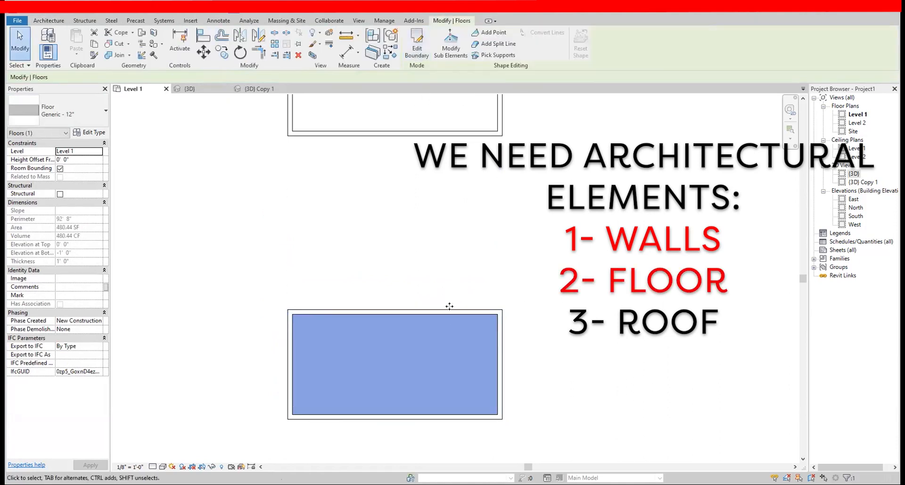
{"action": "left_click", "coordinate": [192, 198]}
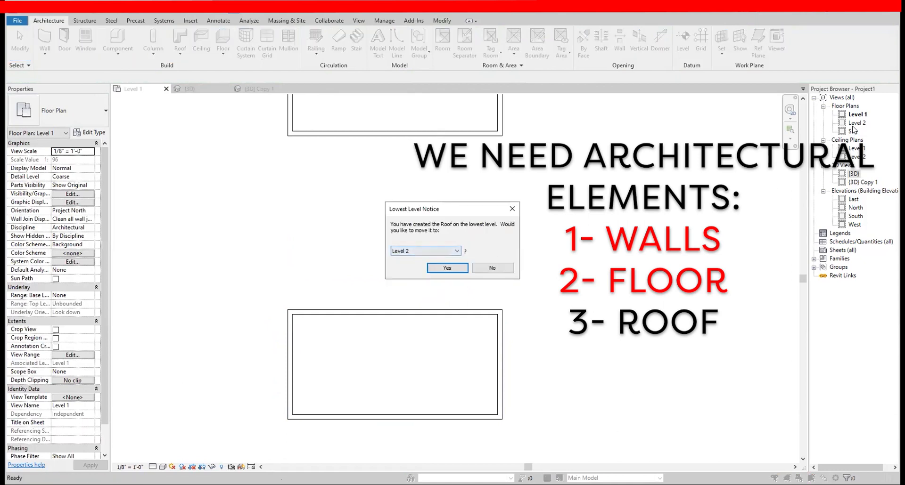
Step: Sketch a rectangular footprint roof based on Level 2 around the new walls, with a 2' 0" offset from their outer corners
{"action": "left_click", "coordinate": [441, 269]}
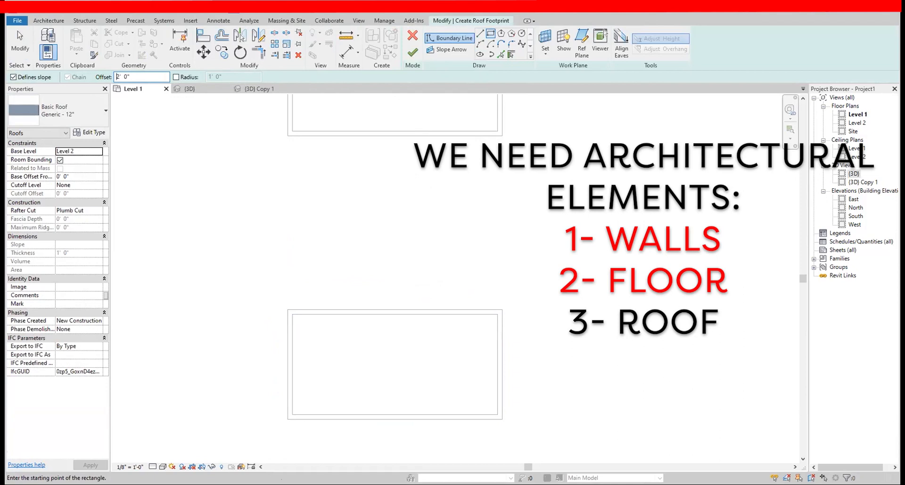
{"action": "left_click", "coordinate": [502, 309]}
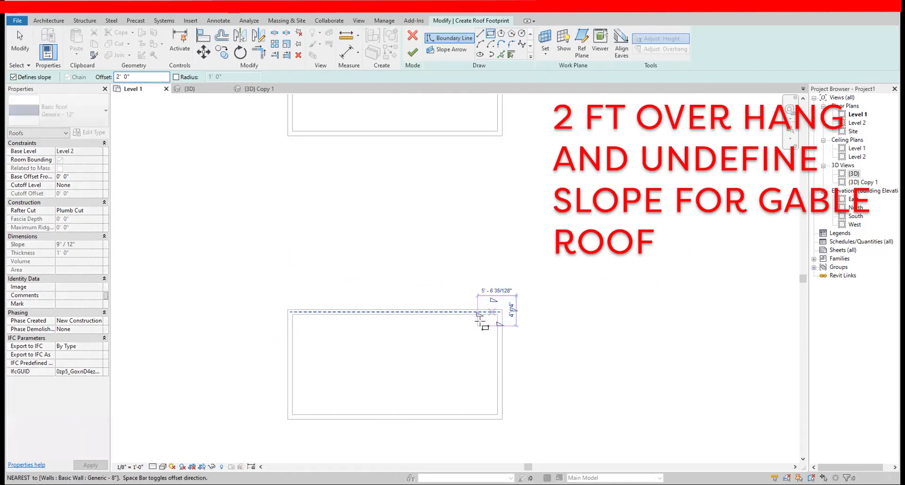
{"action": "left_click", "coordinate": [286, 417]}
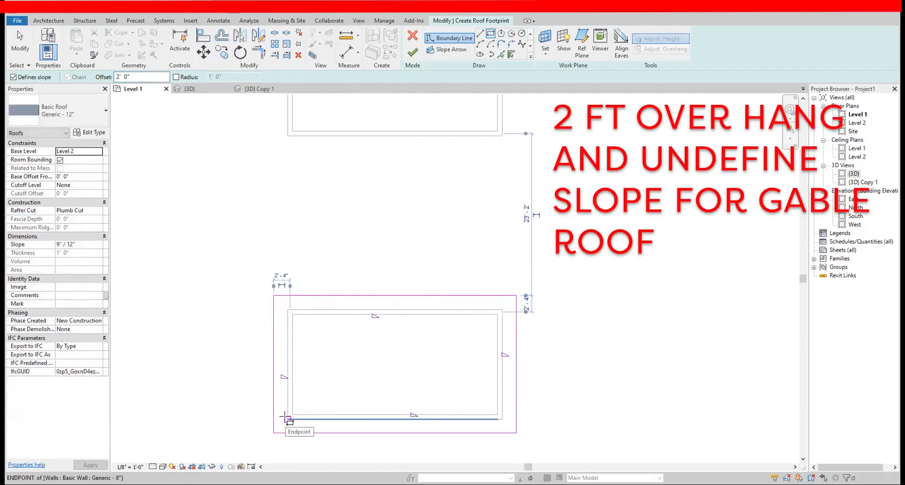
{"action": "key", "text": "Escape"}
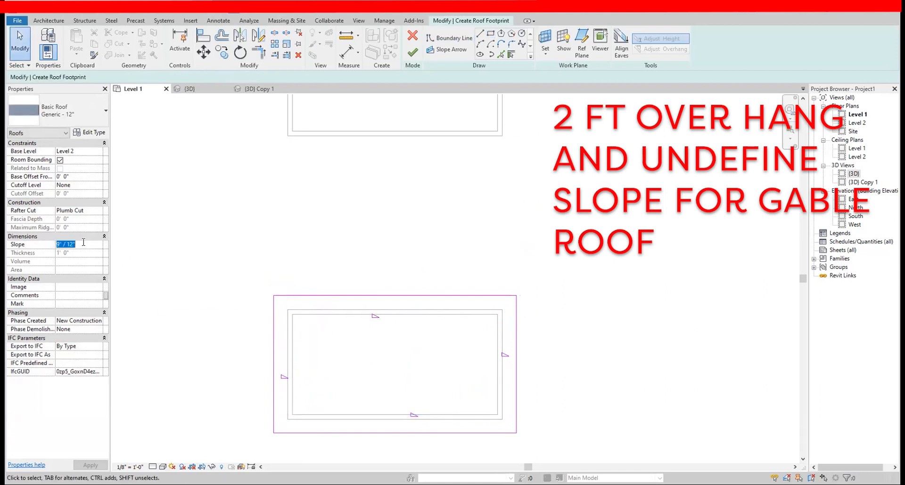
Step: Set the roof slope to 12" / 12", remove the slope from the two short edges, and finish the roof with the walls attached
{"action": "left_click_drag", "start_coordinate": [584, 358], "coordinate": [233, 371]}
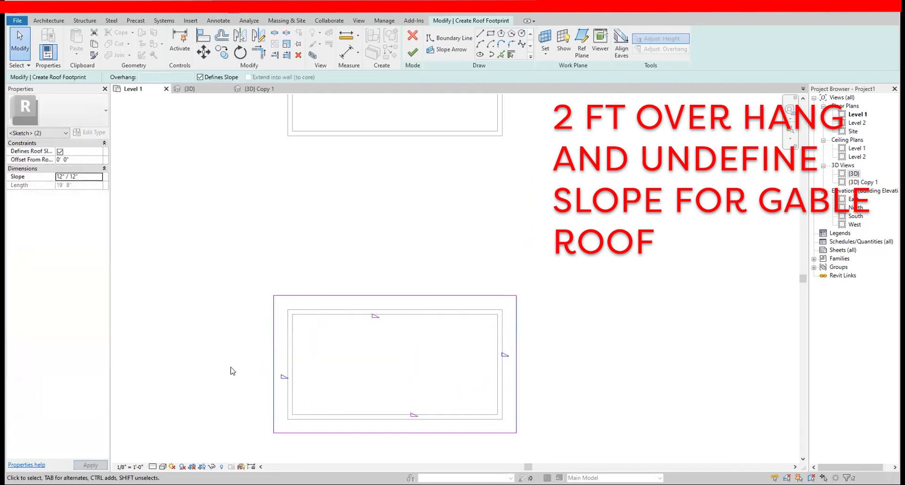
{"action": "left_click", "coordinate": [200, 78]}
{"action": "key", "text": "Escape"}
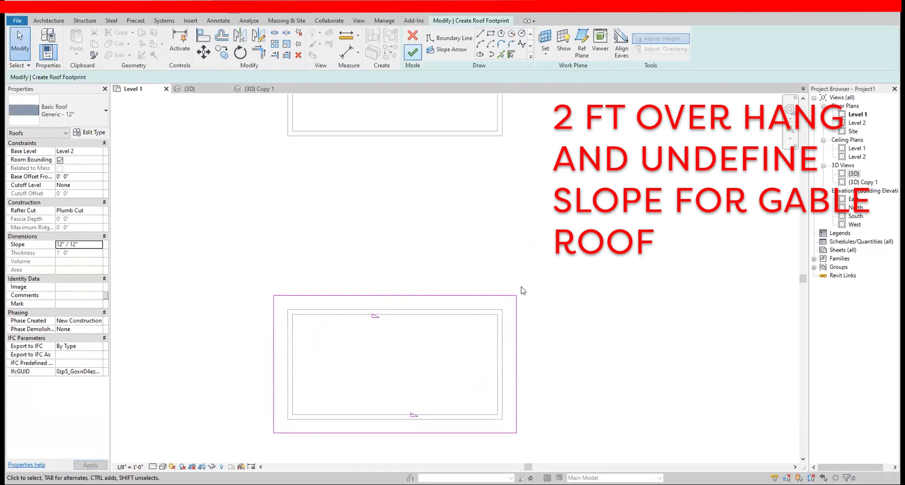
{"action": "left_click", "coordinate": [482, 253]}
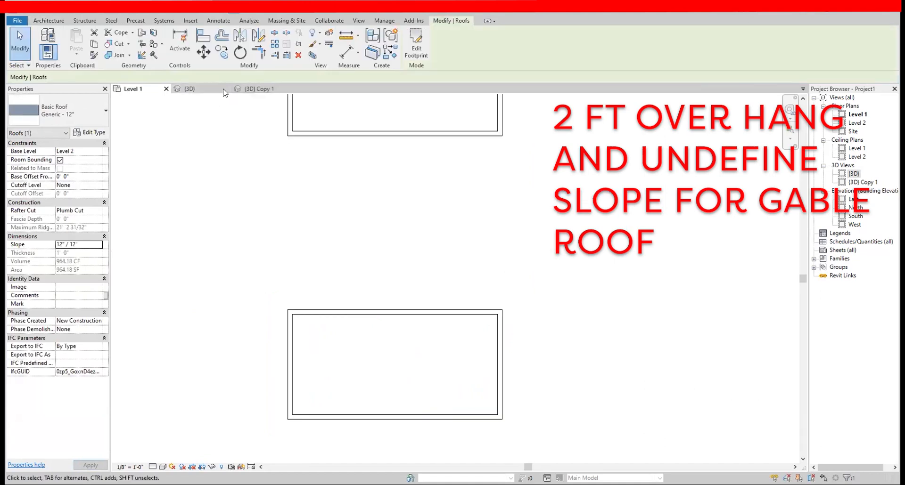
Step: Inspect the new gable-roofed house from the other side in the {3D} Copy 1 view
{"action": "left_click", "coordinate": [267, 89]}
{"action": "left_click", "coordinate": [555, 389]}
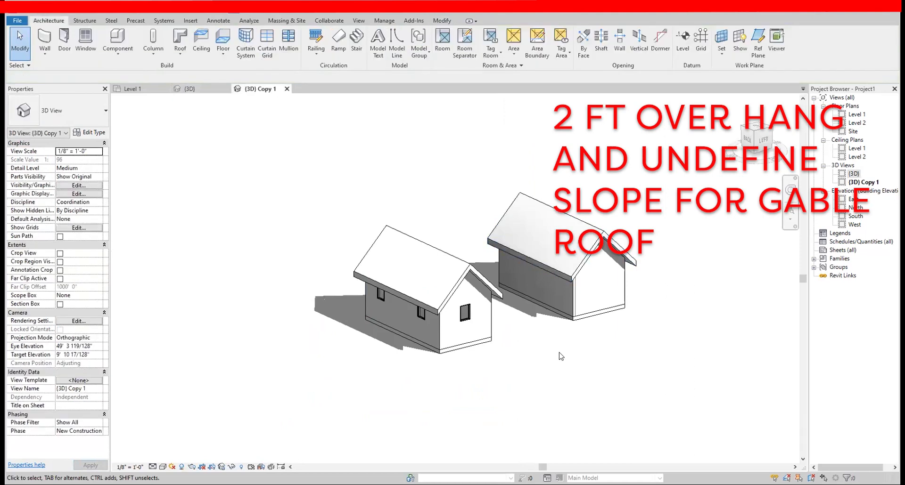
{"action": "left_click", "coordinate": [587, 266]}
{"action": "middle_click_drag", "start_coordinate": [587, 265], "coordinate": [517, 305], "text": "shift"}
{"action": "left_click", "coordinate": [398, 158]}
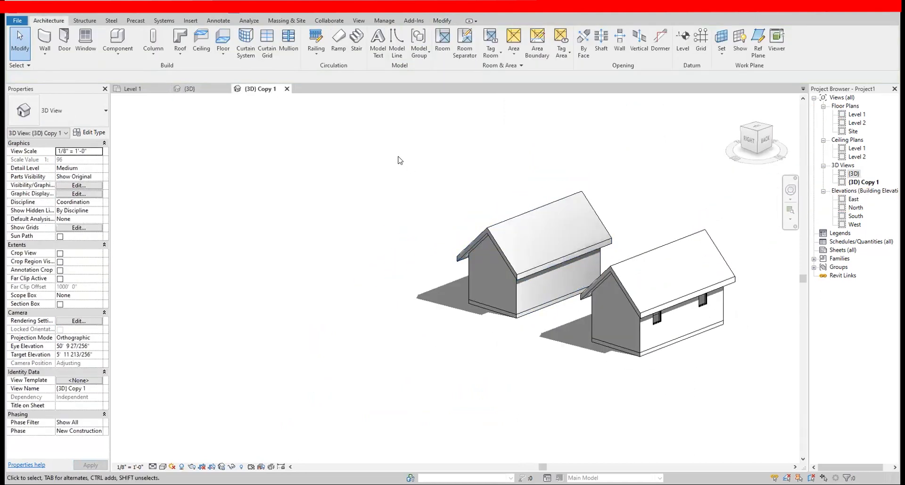
Step: On Level 1, place Fixed 36" x 48" windows in the new house: one in the west wall and two in the north wall
{"action": "left_click", "coordinate": [131, 89]}
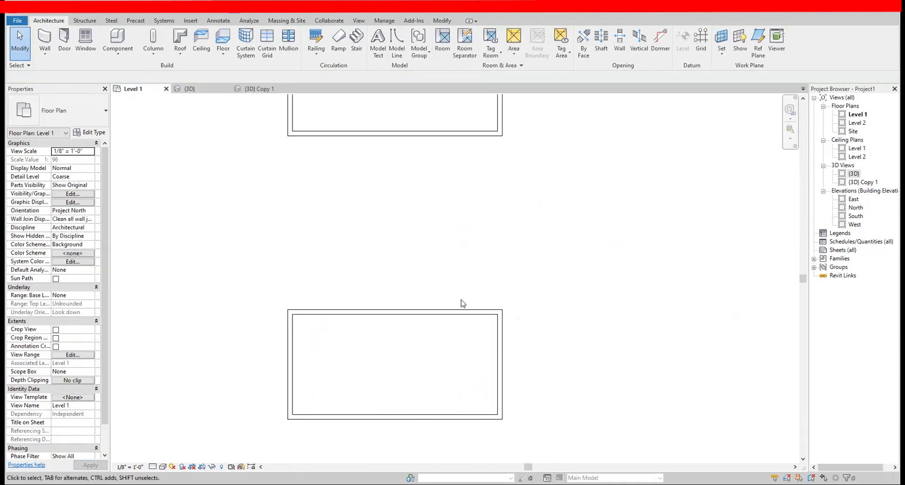
{"action": "scroll", "coordinate": [463, 304], "scroll_direction": "down", "scroll_amount": 2}
{"action": "key", "text": "w"}
{"action": "key", "text": "n"}
{"action": "scroll", "coordinate": [374, 363], "scroll_direction": "up", "scroll_amount": 3}
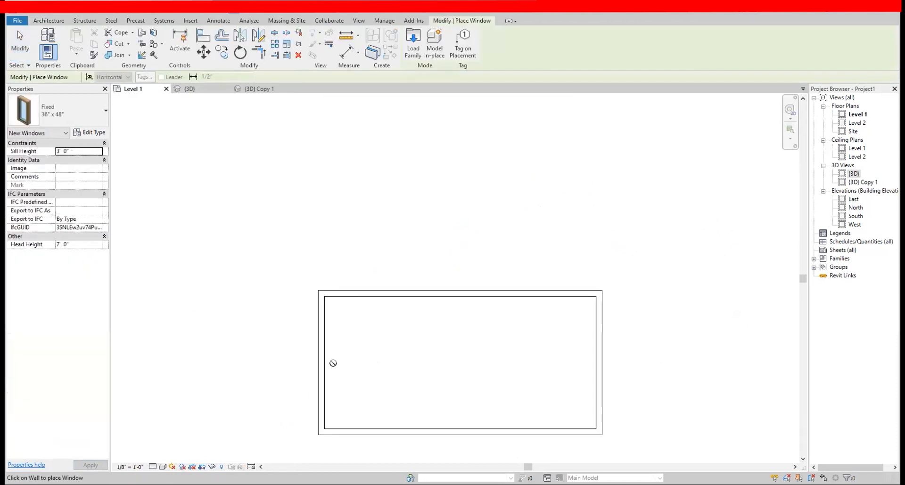
{"action": "left_click", "coordinate": [315, 366]}
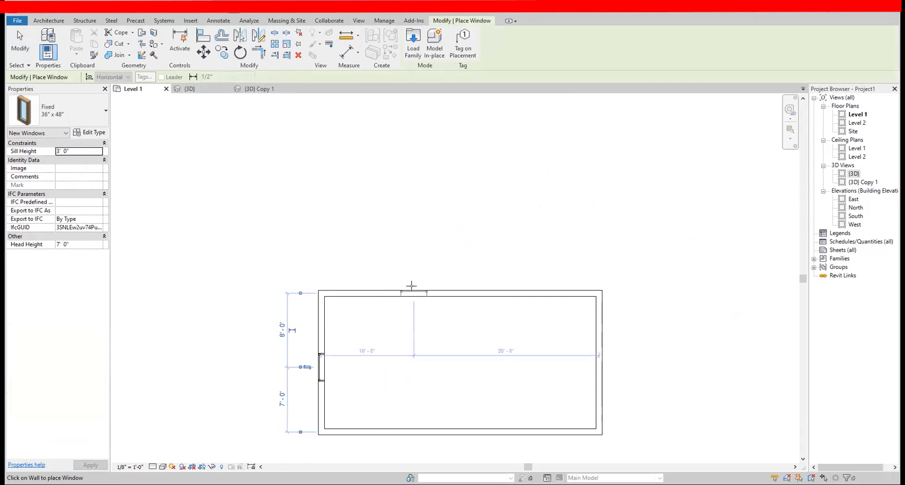
{"action": "left_click", "coordinate": [377, 290]}
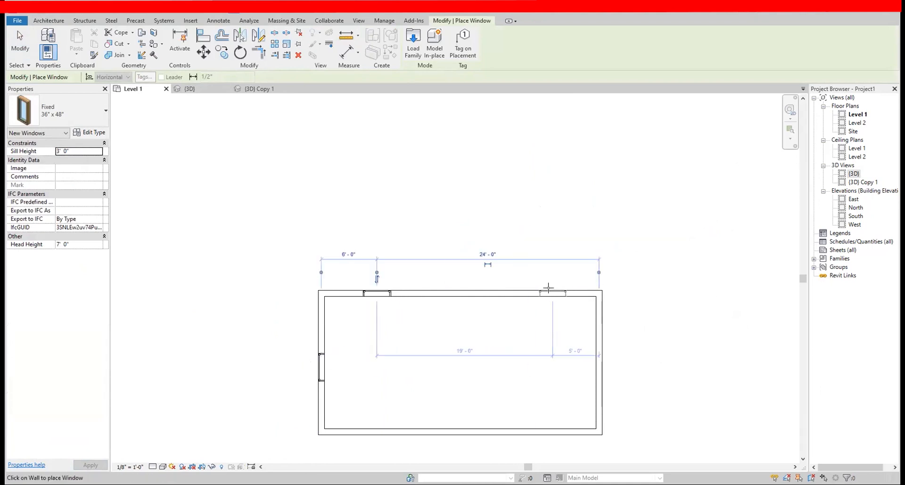
{"action": "left_click", "coordinate": [542, 290]}
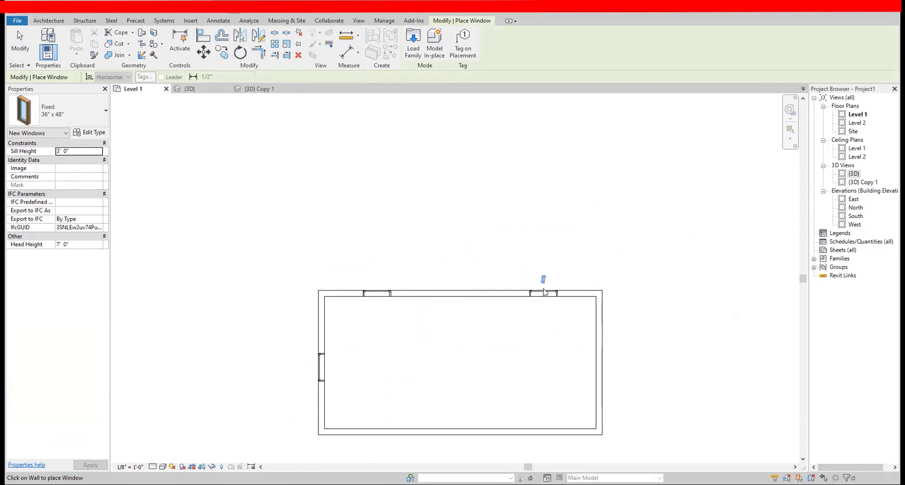
{"action": "key", "text": "Escape"}
Step: Mirror the two north-wall windows about an east-west axis through the middle of the house onto the south wall
{"action": "left_click", "coordinate": [378, 293], "text": "ctrl"}
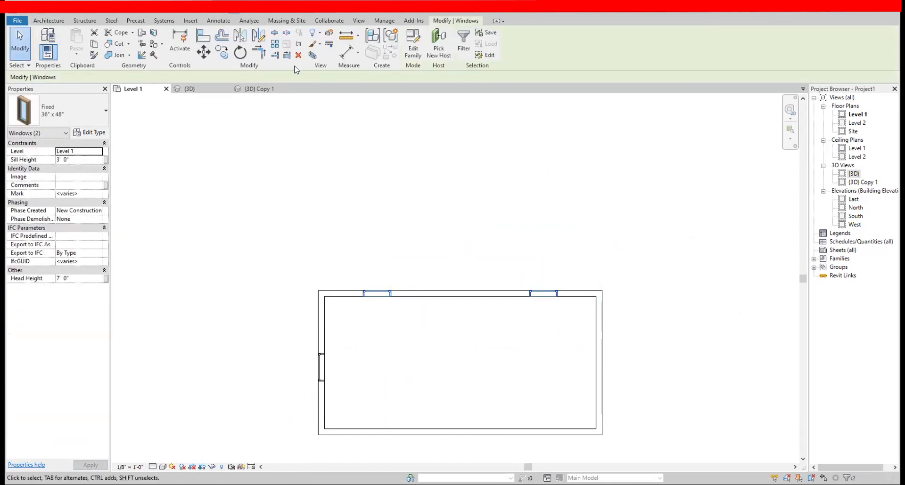
{"action": "left_click", "coordinate": [263, 36]}
{"action": "left_click", "coordinate": [602, 363]}
{"action": "left_click", "coordinate": [504, 361]}
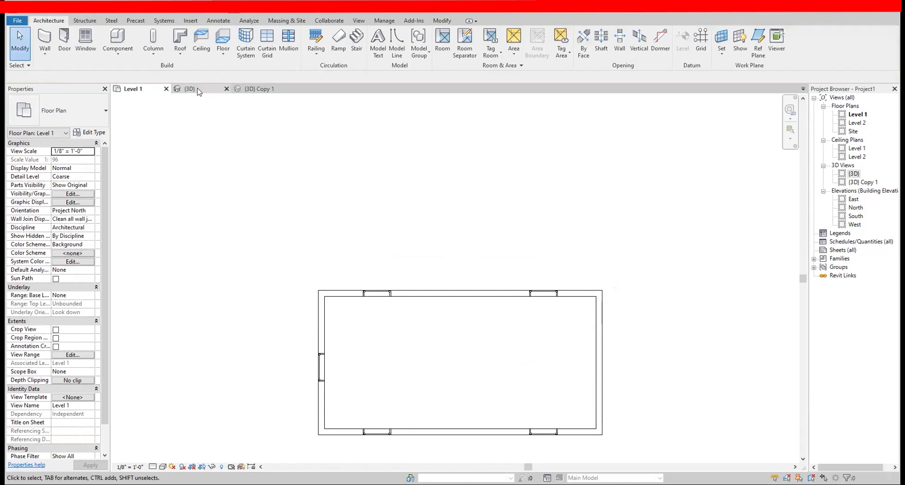
Step: Inspect the new windows from the opposite side of the houses in the {3D} Copy 1 view
{"action": "left_click", "coordinate": [257, 90]}
{"action": "scroll", "coordinate": [577, 314], "scroll_direction": "down", "scroll_amount": 2}
{"action": "mouse_move", "coordinate": [576, 317]}
{"action": "middle_mouse_down", "text": "shift"}
{"action": "mouse_move", "coordinate": [538, 339]}
{"action": "mouse_move", "coordinate": [292, 303]}
{"action": "mouse_move", "coordinate": [524, 292]}
{"action": "mouse_move", "coordinate": [470, 309]}
{"action": "mouse_move", "coordinate": [501, 311]}
{"action": "mouse_move", "coordinate": [427, 291]}
{"action": "mouse_move", "coordinate": [738, 318]}
{"action": "mouse_move", "coordinate": [733, 323]}
{"action": "middle_mouse_up", "text": "shift"}
{"action": "left_click", "coordinate": [556, 288]}
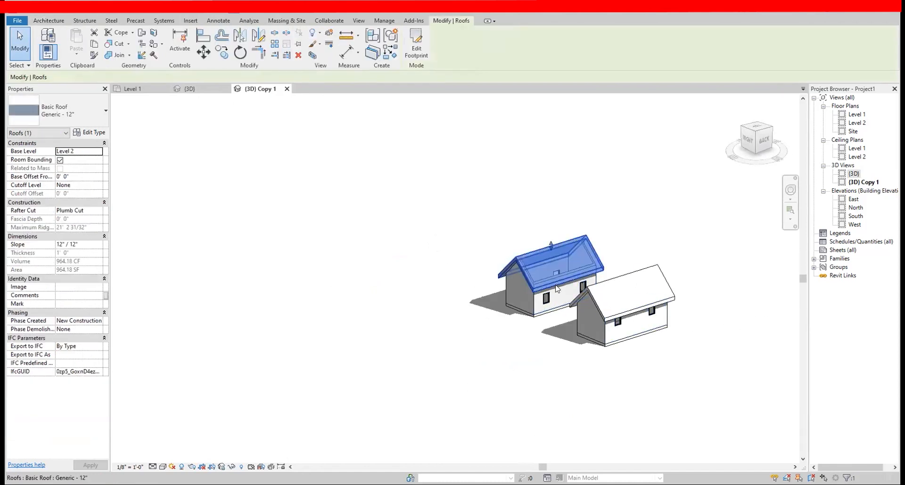
Step: In the {3D} view, select the whole assembled house from its left side and move it farther away from the exploded example
{"action": "left_click", "coordinate": [188, 89]}
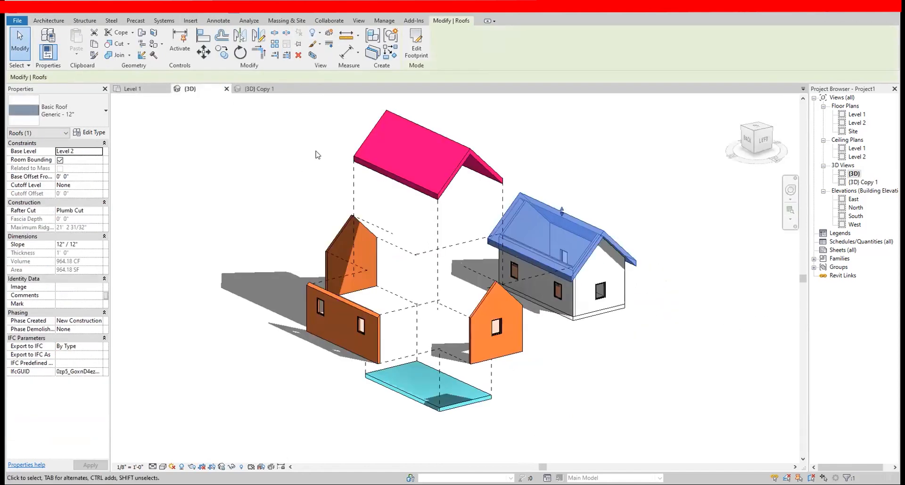
{"action": "middle_click_drag", "start_coordinate": [330, 197], "coordinate": [401, 273], "text": "shift"}
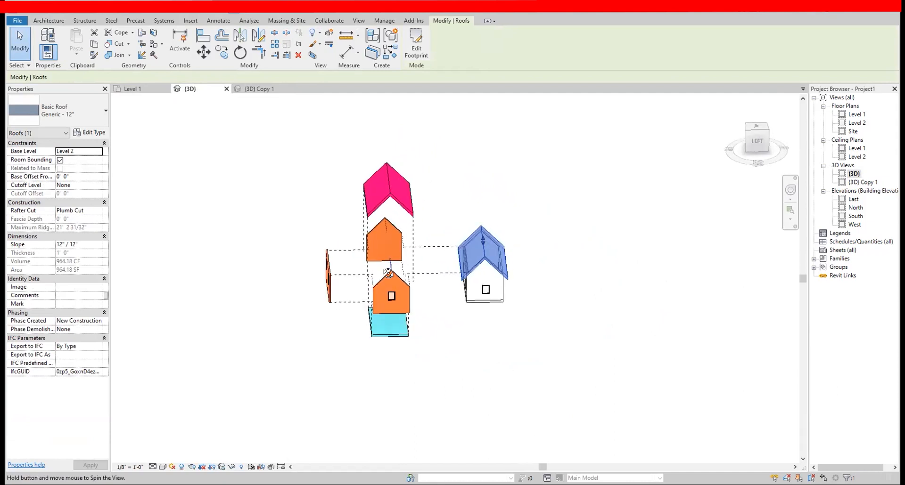
{"action": "left_click", "coordinate": [754, 141]}
{"action": "left_click_drag", "start_coordinate": [393, 410], "coordinate": [521, 226]}
{"action": "scroll", "coordinate": [408, 244], "scroll_direction": "down", "scroll_amount": 3}
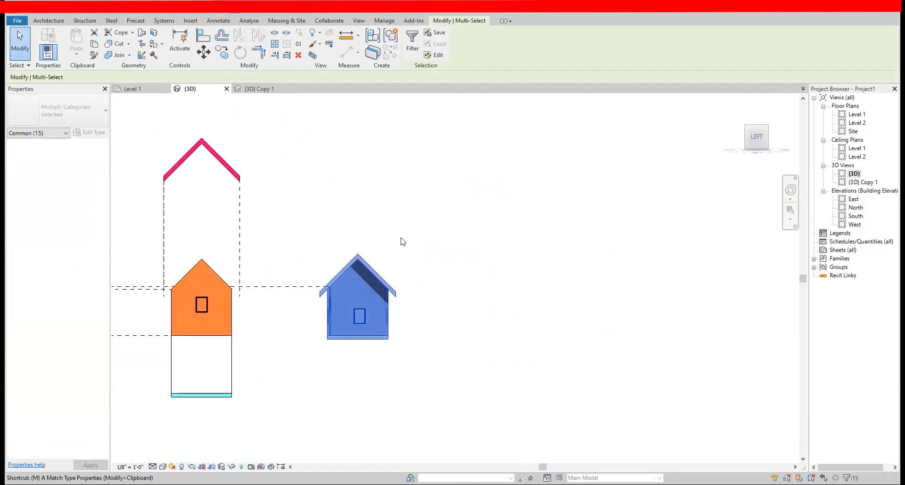
{"action": "key", "text": "m"}
{"action": "key", "text": "v"}
{"action": "left_click", "coordinate": [390, 338]}
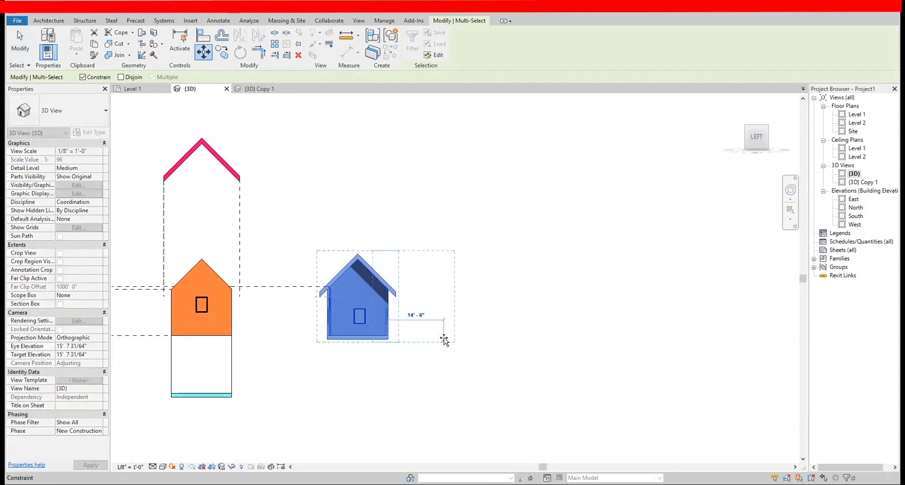
{"action": "left_click", "coordinate": [516, 342]}
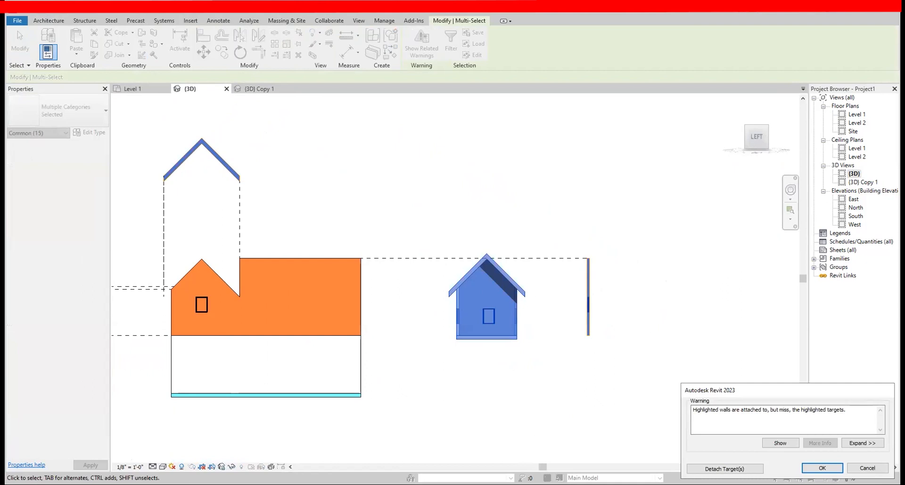
{"action": "left_click", "coordinate": [471, 371]}
Step: Try to move the displaced long wall with two windows back towards the other exploded parts
{"action": "scroll", "coordinate": [431, 337], "scroll_direction": "down", "scroll_amount": 1}
{"action": "middle_click_drag", "start_coordinate": [431, 337], "coordinate": [530, 441], "text": "shift"}
{"action": "left_click", "coordinate": [530, 239]}
{"action": "left_click_drag", "start_coordinate": [530, 238], "coordinate": [452, 259]}
{"action": "key", "text": "Escape"}
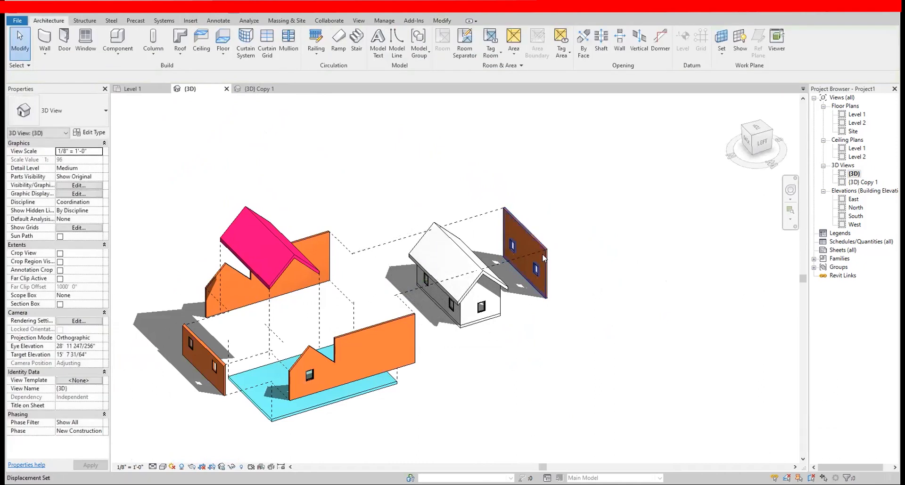
{"action": "left_click", "coordinate": [535, 246]}
{"action": "left_click_drag", "start_coordinate": [506, 261], "coordinate": [377, 293]}
{"action": "left_click", "coordinate": [414, 360]}
{"action": "left_click", "coordinate": [424, 371]}
Step: Delete all parts of the exploded example, keeping only the newly modeled house
{"action": "middle_click_drag", "start_coordinate": [424, 371], "coordinate": [393, 120], "text": "shift"}
{"action": "left_click_drag", "start_coordinate": [395, 132], "coordinate": [150, 414]}
{"action": "key", "text": "Delete"}
{"action": "left_click_drag", "start_coordinate": [413, 232], "coordinate": [339, 386]}
{"action": "key", "text": "Delete"}
Step: Select all instances of the Fixed 36" x 48" window and set their sill height to 6' 0"
{"action": "middle_click_drag", "start_coordinate": [383, 370], "coordinate": [533, 374], "text": "shift"}
{"action": "scroll", "coordinate": [435, 303], "scroll_direction": "up", "scroll_amount": 2}
{"action": "middle_click_drag", "start_coordinate": [435, 303], "coordinate": [475, 245]}
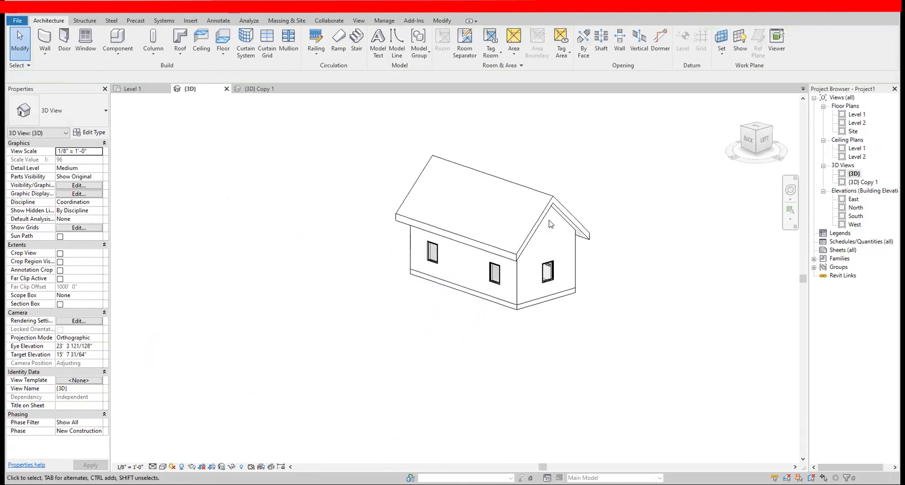
{"action": "scroll", "coordinate": [476, 245], "scroll_direction": "up", "scroll_amount": 2}
{"action": "middle_click_drag", "start_coordinate": [541, 248], "coordinate": [490, 294]}
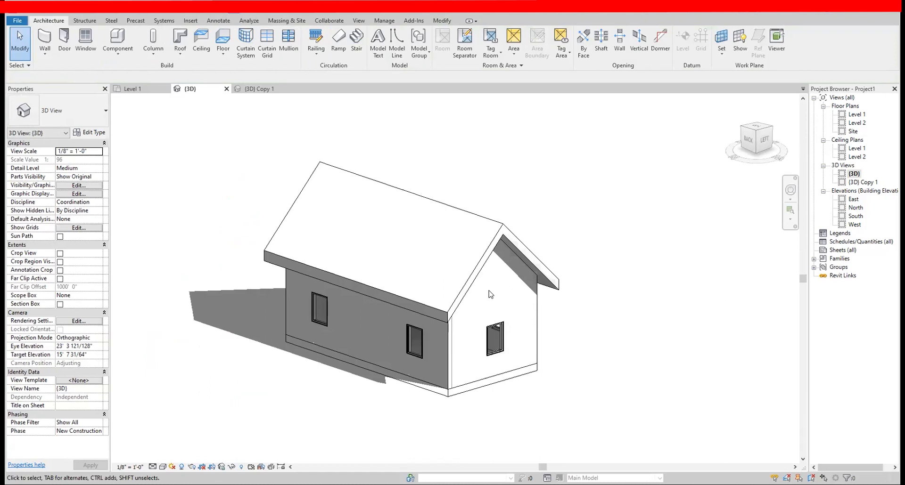
{"action": "left_click", "coordinate": [495, 342]}
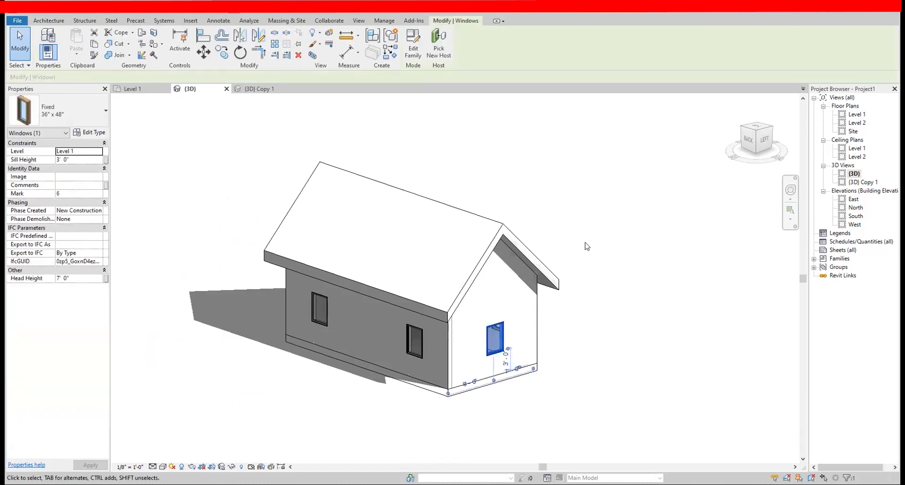
{"action": "right_click", "coordinate": [652, 346]}
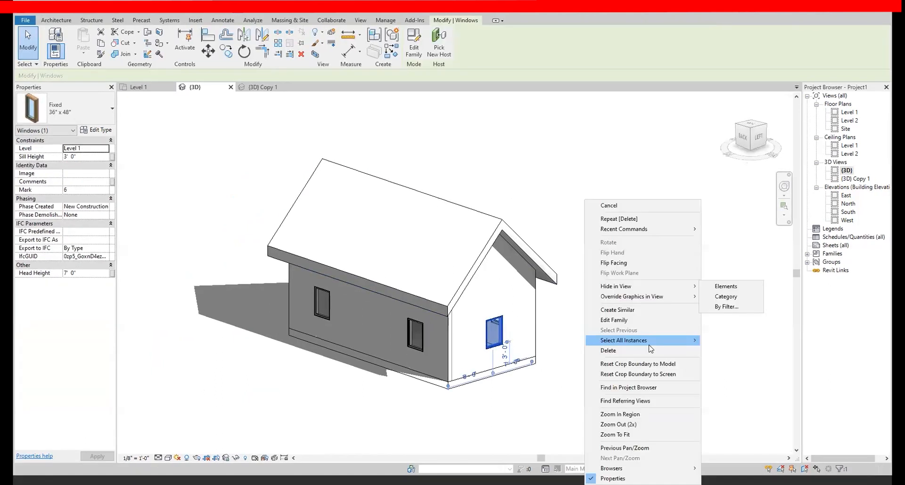
{"action": "left_click", "coordinate": [726, 343]}
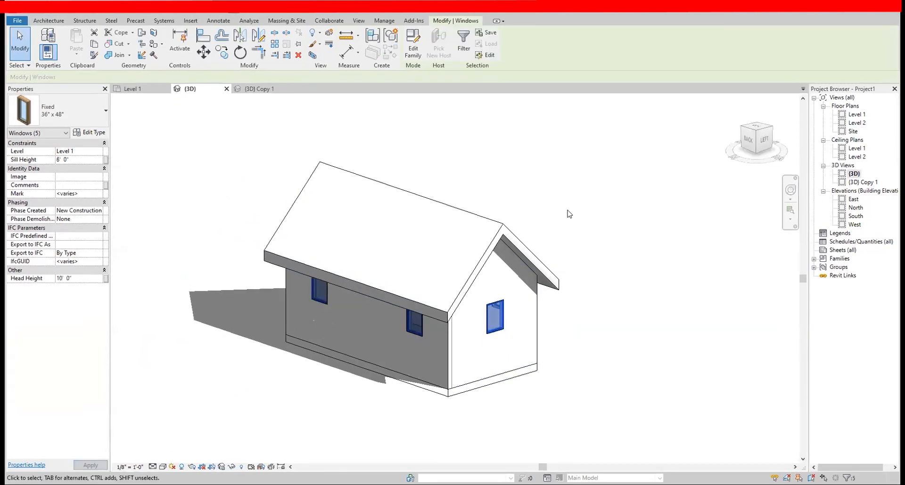
{"action": "left_click", "coordinate": [559, 221]}
Step: Select the roof, the connected walls, the floor and the west gable wall in turn to examine the house's separate elements
{"action": "left_click", "coordinate": [526, 239]}
{"action": "scroll", "coordinate": [526, 239], "scroll_direction": "down", "scroll_amount": 1}
{"action": "middle_click_drag", "start_coordinate": [526, 238], "coordinate": [519, 329]}
{"action": "key", "text": "Tab"}
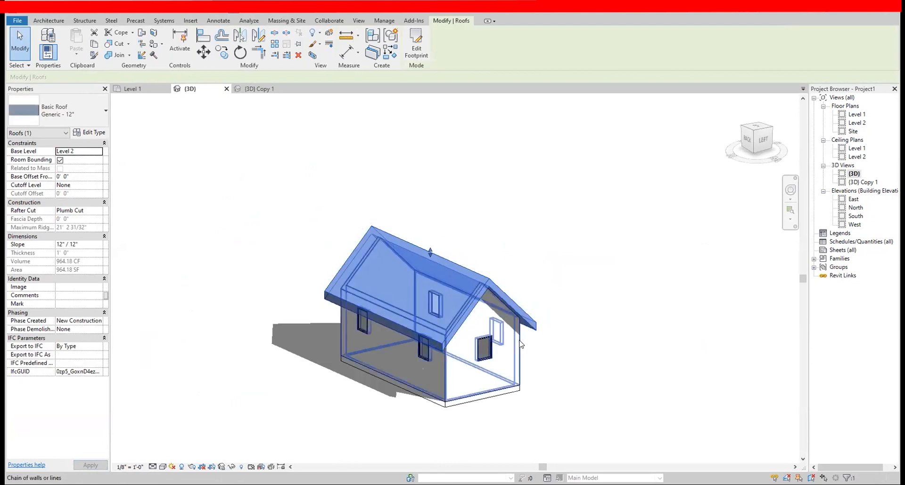
{"action": "left_click", "coordinate": [520, 345]}
{"action": "left_click", "coordinate": [488, 401]}
{"action": "left_click", "coordinate": [568, 389]}
{"action": "left_click", "coordinate": [512, 297]}
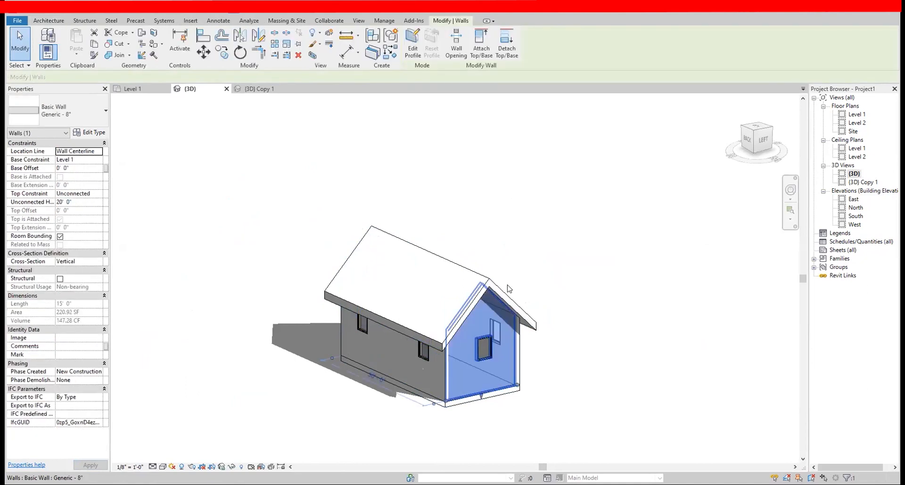
Step: Displace the roof upward from the house with a Z displacement of 30' 0"
{"action": "left_click", "coordinate": [512, 296]}
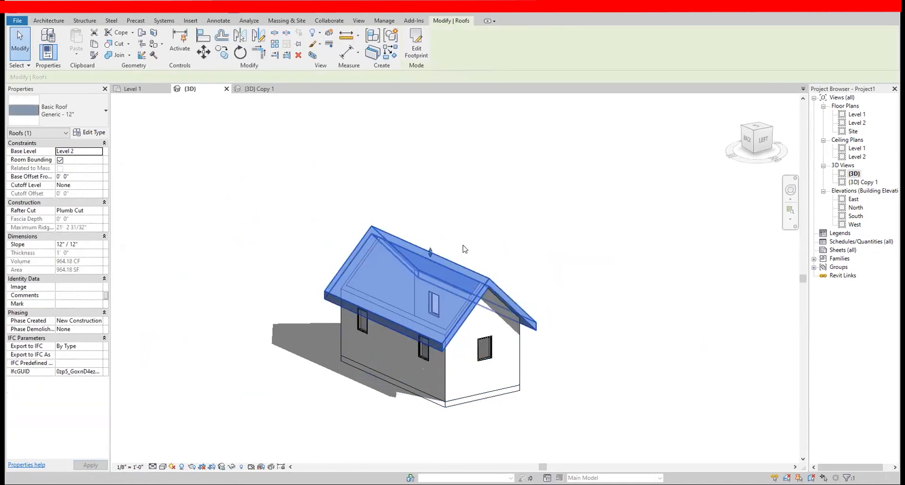
{"action": "left_click", "coordinate": [328, 34]}
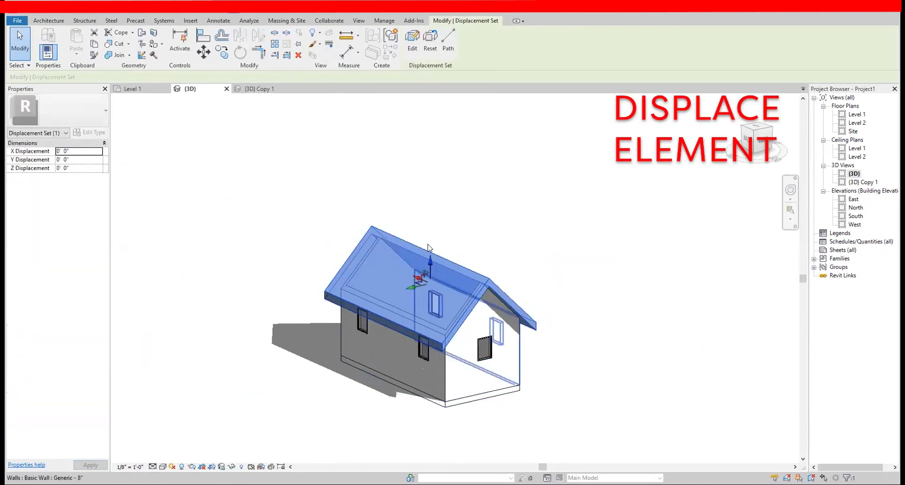
{"action": "left_click", "coordinate": [88, 167]}
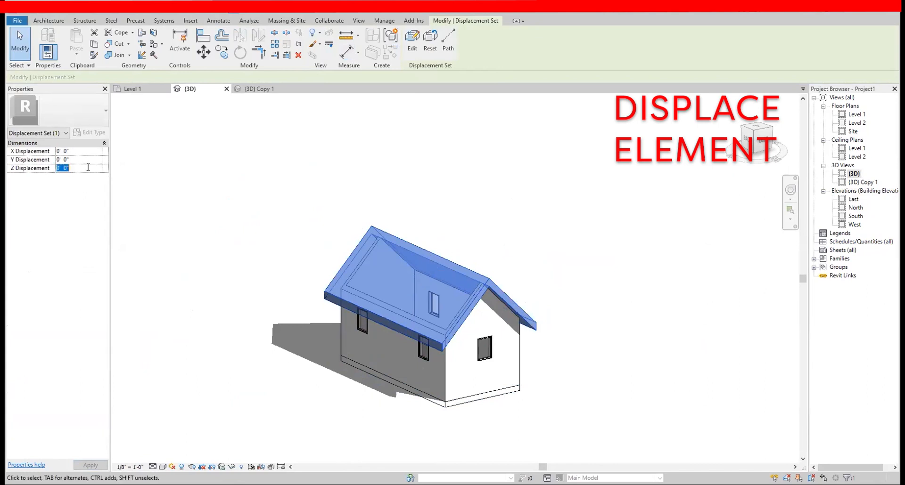
{"action": "type", "text": "30"}
{"action": "key", "text": "Return"}
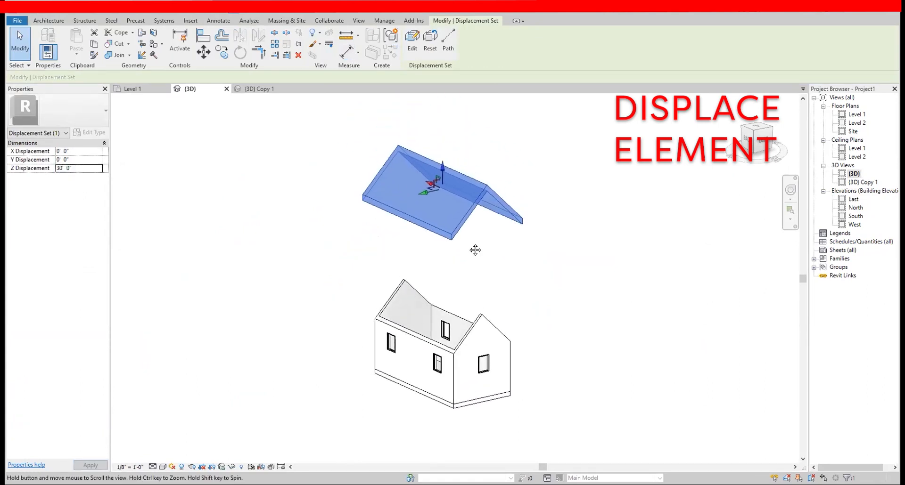
{"action": "left_click", "coordinate": [474, 248]}
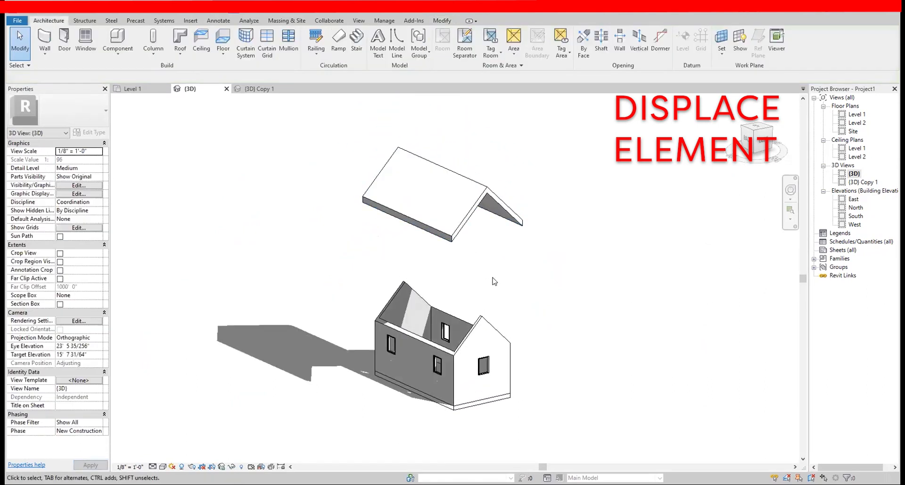
Step: Displace the west gable wall horizontally outward, away from the end of the floor
{"action": "left_click", "coordinate": [473, 327]}
{"action": "middle_click_drag", "start_coordinate": [473, 327], "coordinate": [476, 347], "text": "shift"}
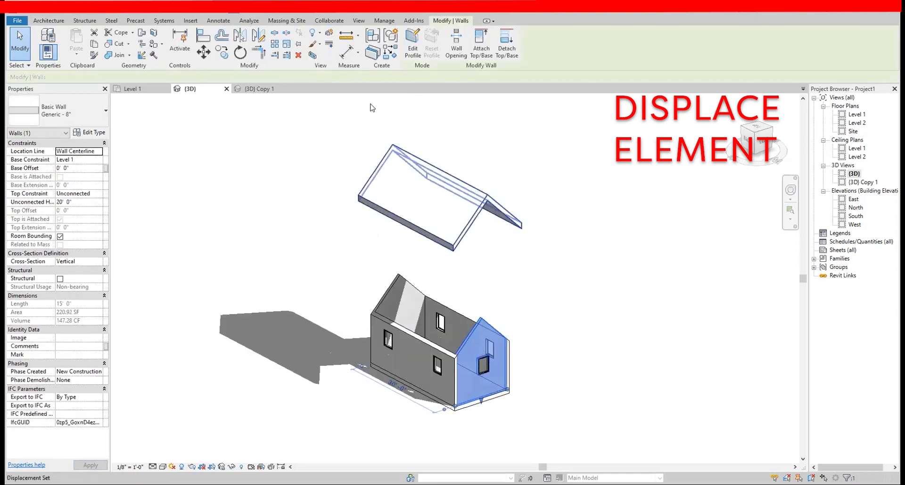
{"action": "left_click", "coordinate": [330, 33]}
{"action": "left_click_drag", "start_coordinate": [471, 351], "coordinate": [524, 389]}
{"action": "key", "text": "Escape"}
Step: Displace the long south wall horizontally outward, away from the floor's long edge
{"action": "left_click", "coordinate": [497, 335]}
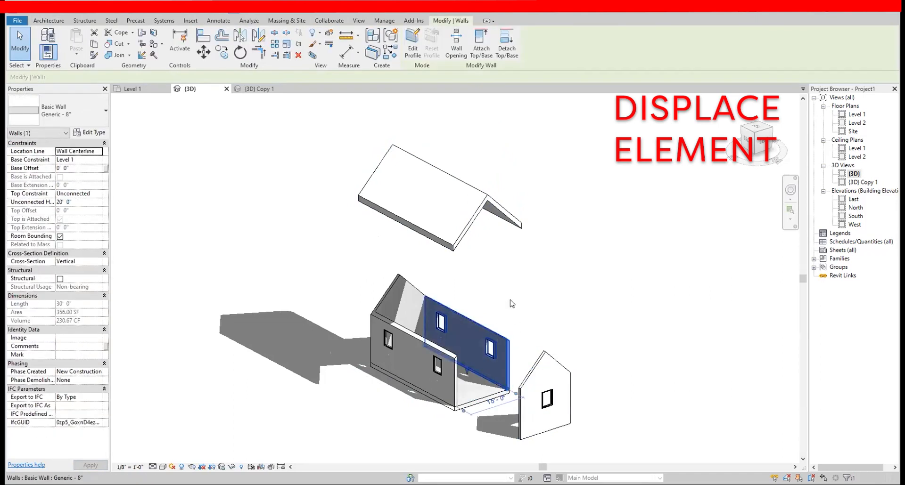
{"action": "right_click", "coordinate": [512, 302]}
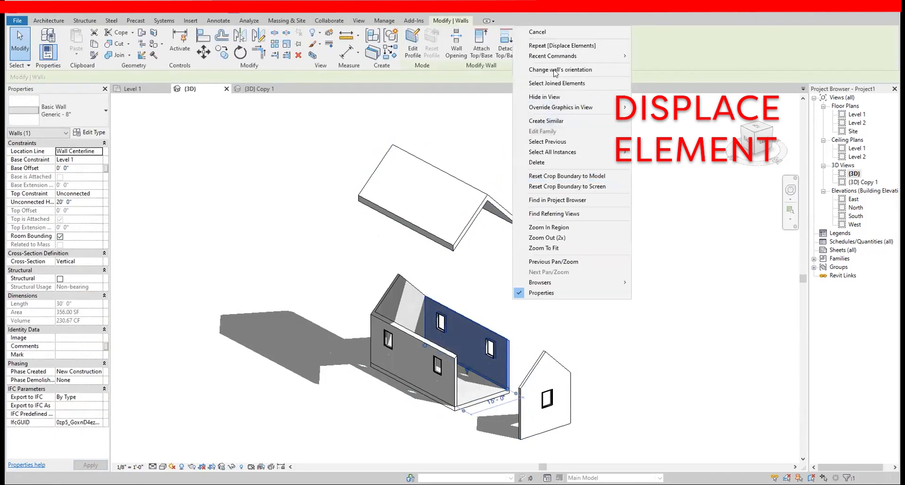
{"action": "left_click", "coordinate": [557, 46]}
{"action": "left_click_drag", "start_coordinate": [453, 333], "coordinate": [521, 309]}
Step: Displace the long north wall horizontally outward, opposite to the displaced south wall
{"action": "left_click", "coordinate": [442, 359]}
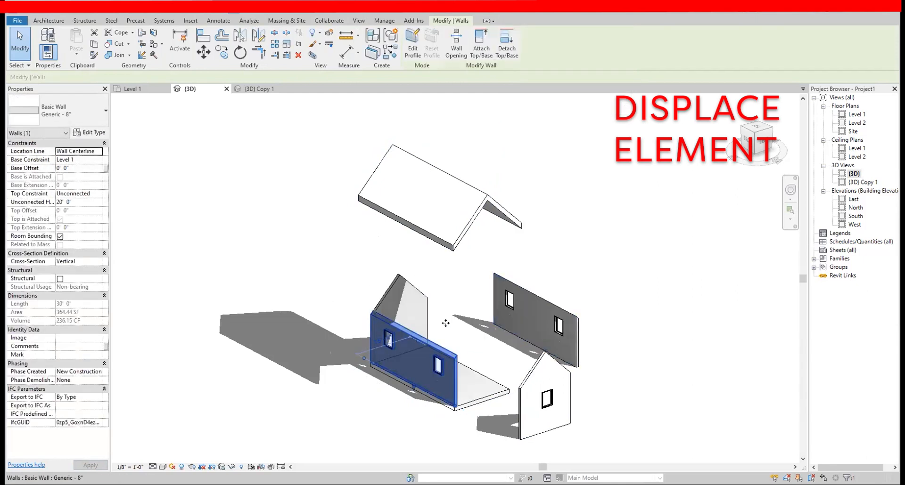
{"action": "right_click", "coordinate": [446, 327]}
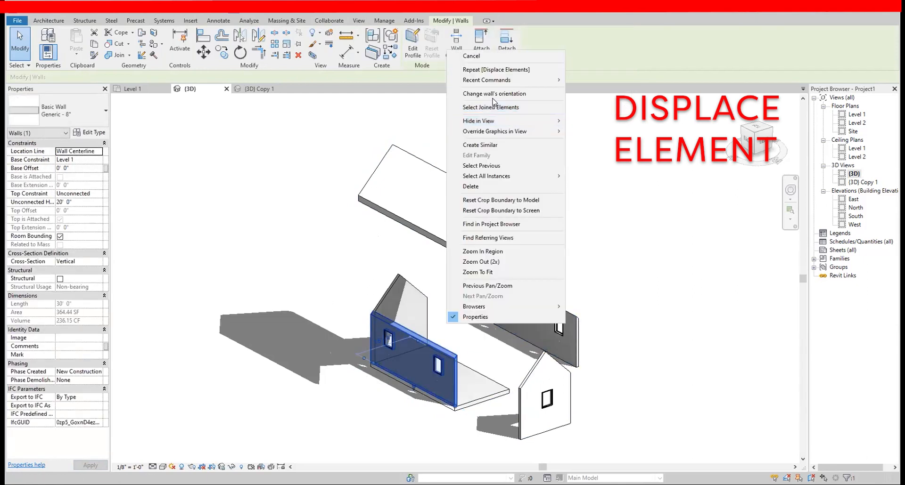
{"action": "left_click", "coordinate": [508, 71]}
{"action": "left_click_drag", "start_coordinate": [396, 347], "coordinate": [301, 375]}
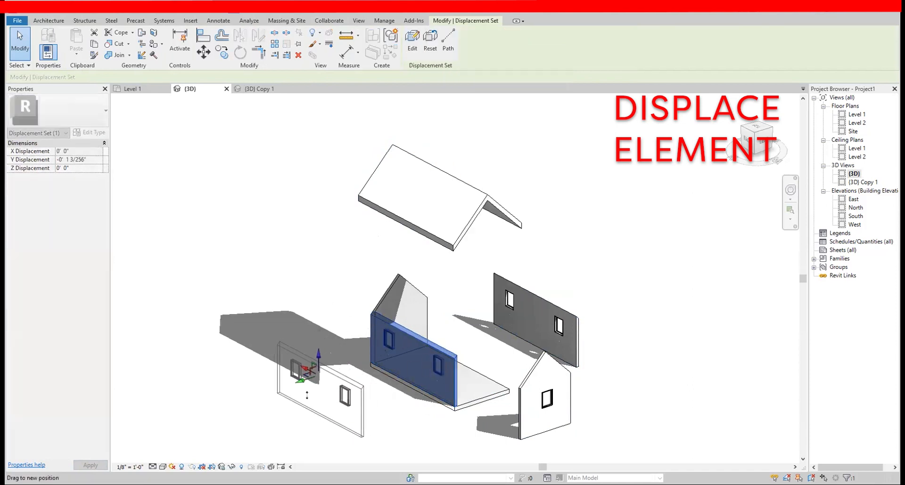
Step: Displace the windowless east gable wall horizontally outward, away from its end of the floor
{"action": "left_click", "coordinate": [392, 287]}
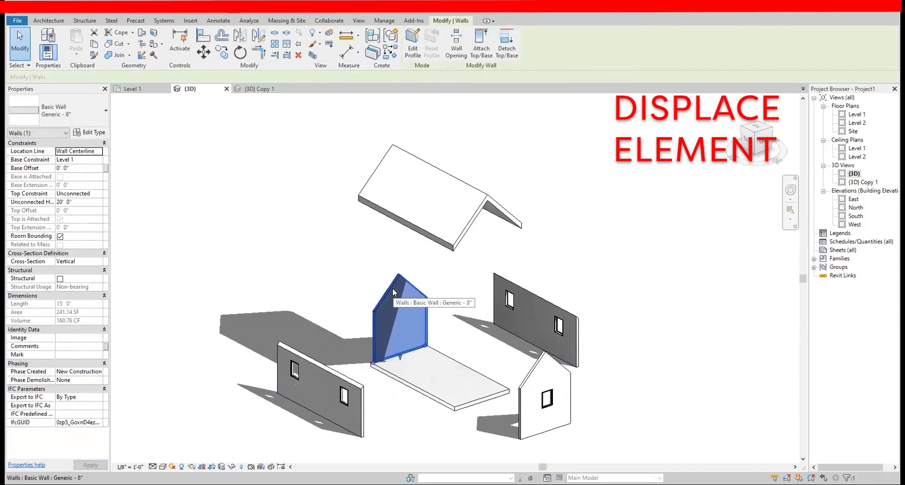
{"action": "left_click", "coordinate": [331, 32]}
{"action": "left_click_drag", "start_coordinate": [387, 309], "coordinate": [310, 266]}
{"action": "middle_click_drag", "start_coordinate": [477, 353], "coordinate": [507, 298]}
{"action": "left_click", "coordinate": [684, 295]}
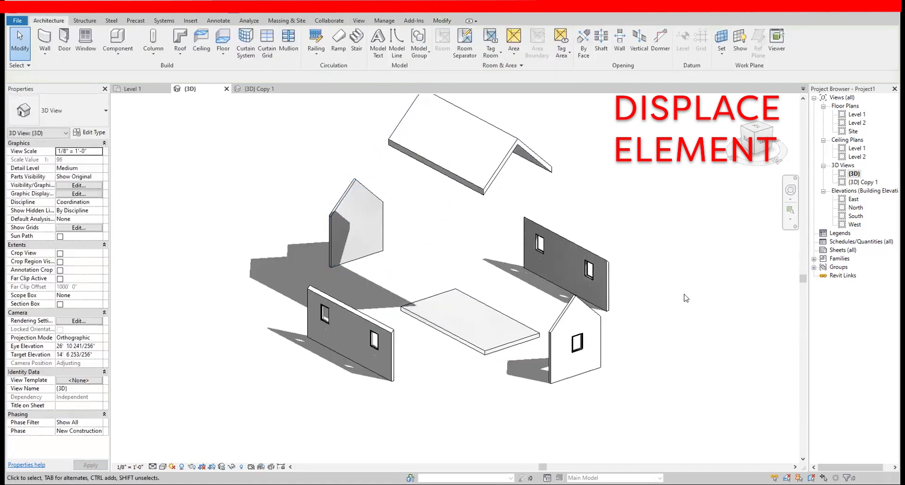
Step: Displace the floor slab straight down, below the separated walls
{"action": "left_click", "coordinate": [500, 337]}
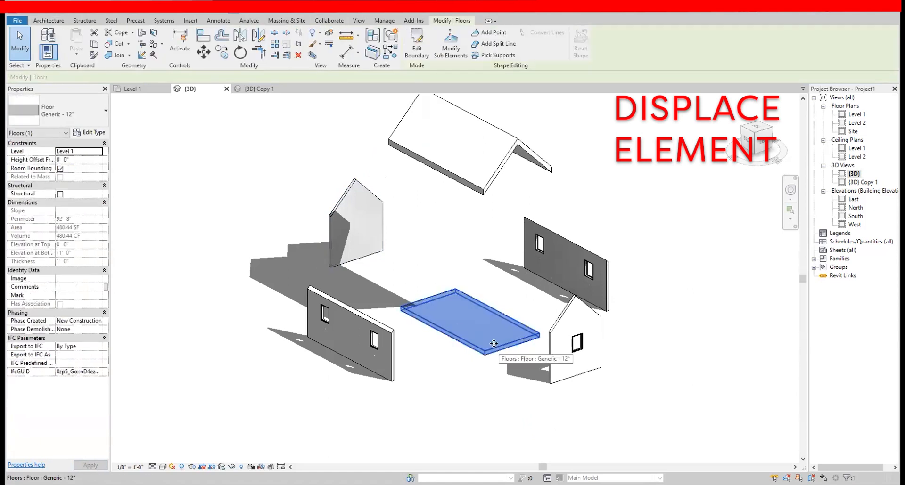
{"action": "left_click", "coordinate": [329, 35]}
{"action": "left_click_drag", "start_coordinate": [470, 300], "coordinate": [473, 372]}
{"action": "left_click", "coordinate": [595, 189]}
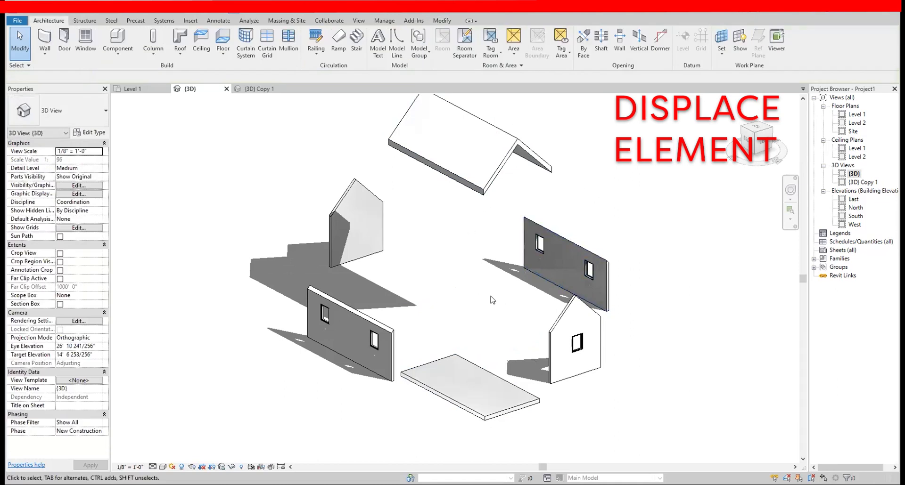
Step: Add displacement path lines at the corners of the raised roof
{"action": "scroll", "coordinate": [403, 239], "scroll_direction": "down", "scroll_amount": 1}
{"action": "middle_click_drag", "start_coordinate": [401, 239], "coordinate": [404, 309]}
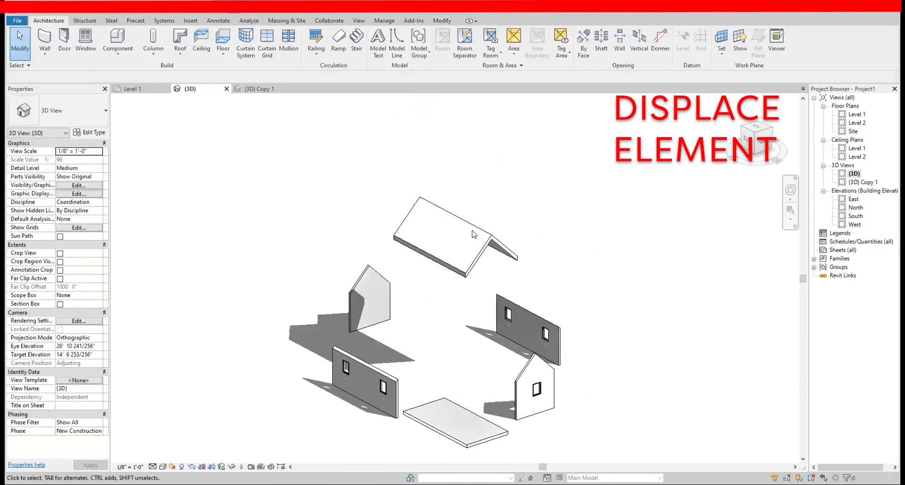
{"action": "left_click", "coordinate": [467, 250]}
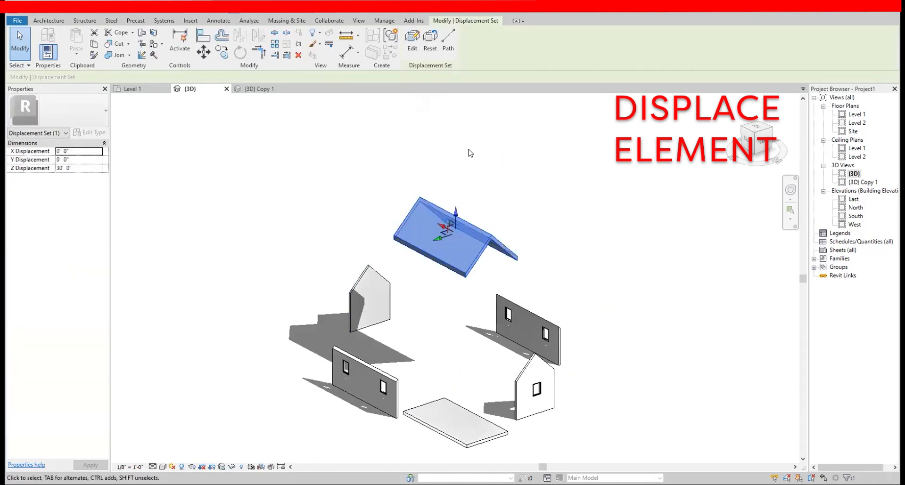
{"action": "left_click", "coordinate": [446, 47]}
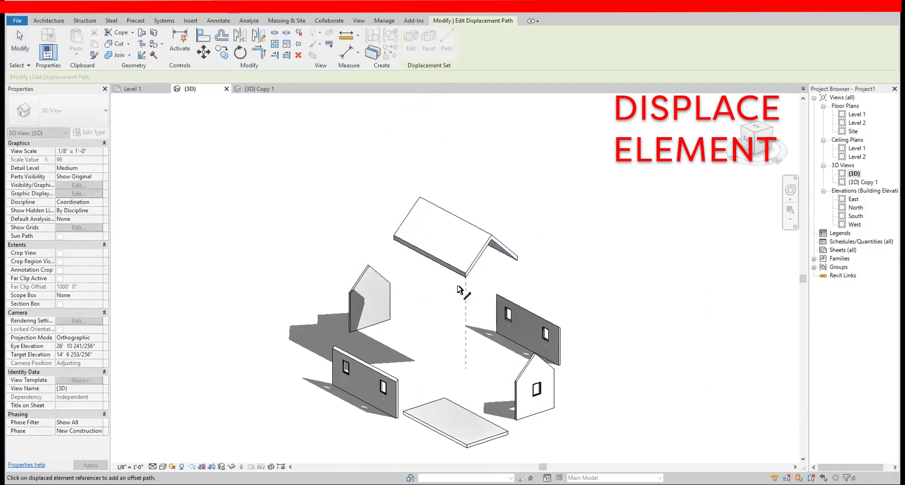
{"action": "left_click", "coordinate": [518, 259]}
{"action": "left_click", "coordinate": [392, 240]}
{"action": "left_click", "coordinate": [420, 198]}
Step: Add displacement path lines at the corners of the displaced long south wall
{"action": "left_click", "coordinate": [495, 336]}
{"action": "left_click", "coordinate": [560, 362]}
{"action": "left_click", "coordinate": [557, 329]}
Step: Add displacement path lines at the peak and lower corners of the windowless east gable wall
{"action": "left_click", "coordinate": [372, 267]}
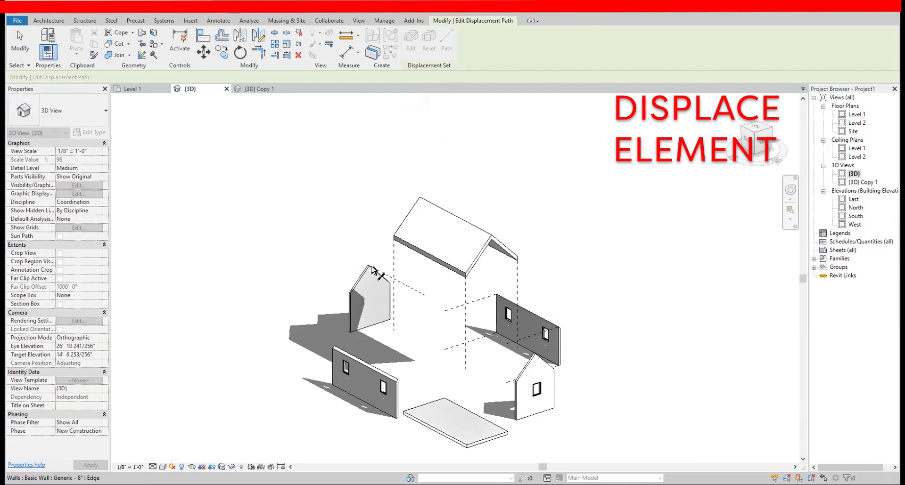
{"action": "left_click", "coordinate": [393, 324]}
{"action": "left_click", "coordinate": [349, 337]}
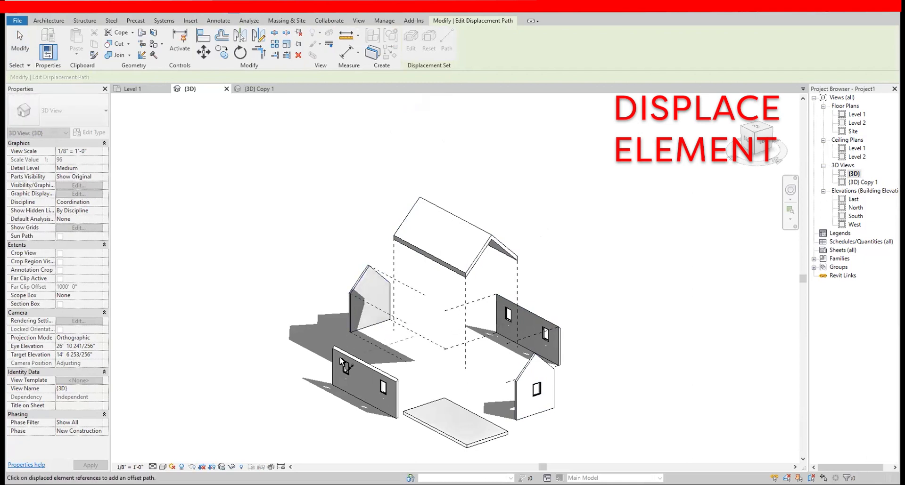
Step: Add displacement path lines at the upper and lower corners of the long north wall
{"action": "left_click", "coordinate": [336, 349]}
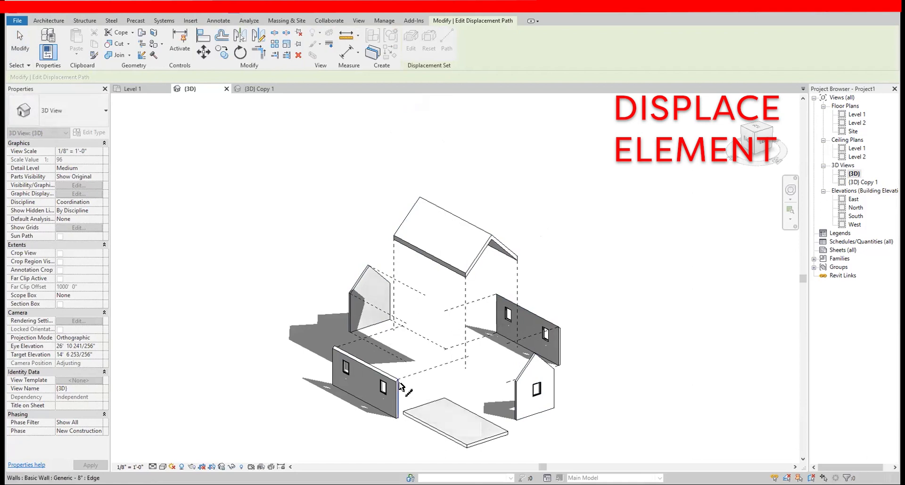
{"action": "left_click", "coordinate": [397, 419]}
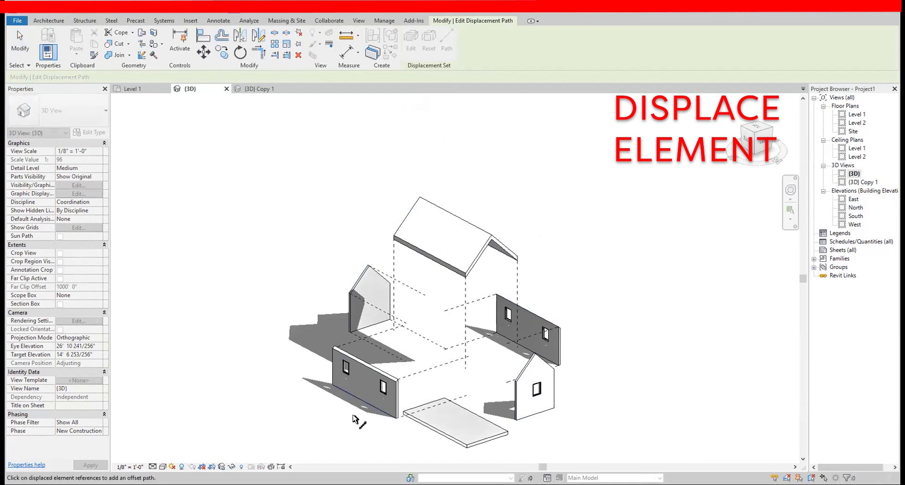
{"action": "left_click", "coordinate": [334, 386]}
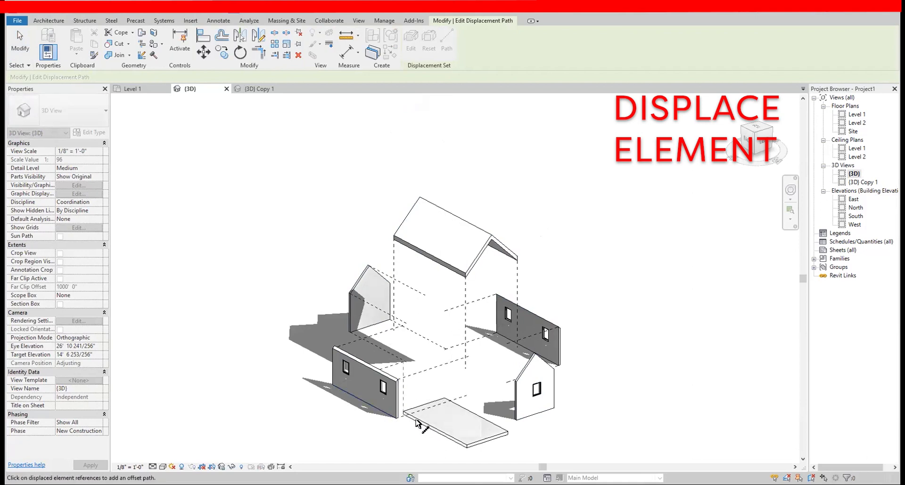
Step: Add displacement path lines at the corners of the windowed west gable wall and the lowered floor slab
{"action": "left_click", "coordinate": [517, 414]}
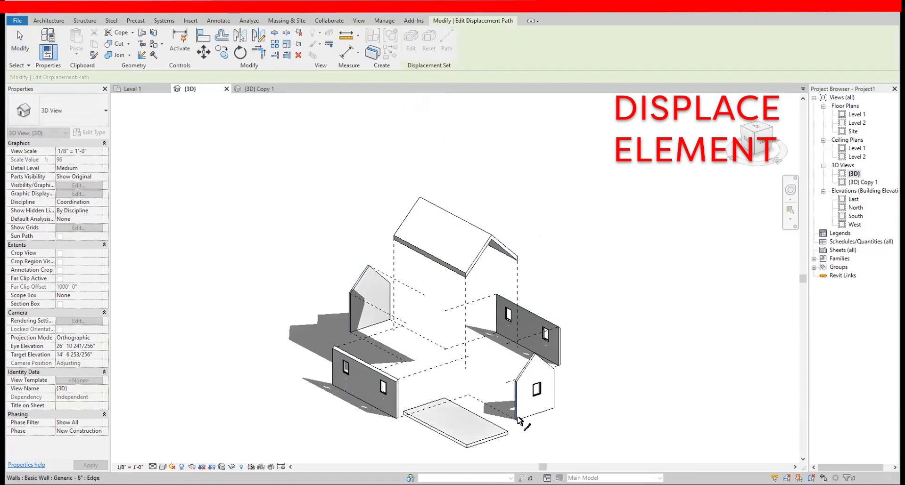
{"action": "left_click", "coordinate": [517, 381]}
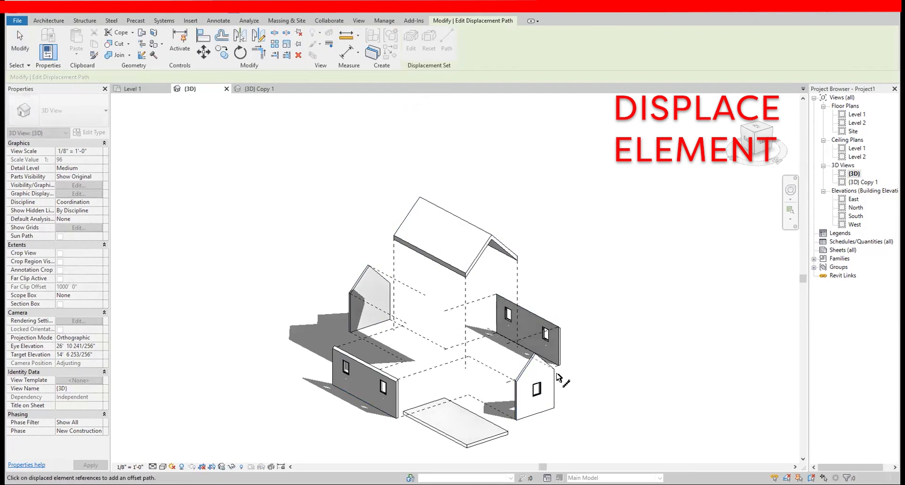
{"action": "left_click", "coordinate": [466, 446]}
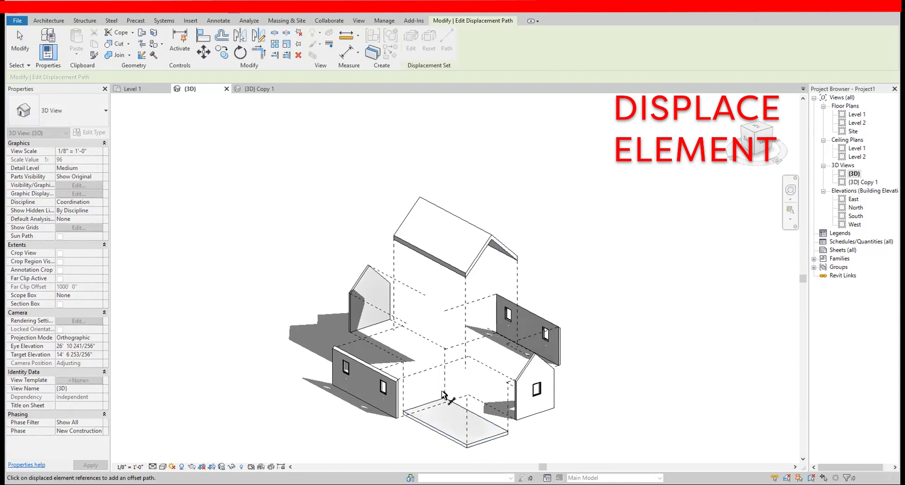
{"action": "key", "text": "Escape"}
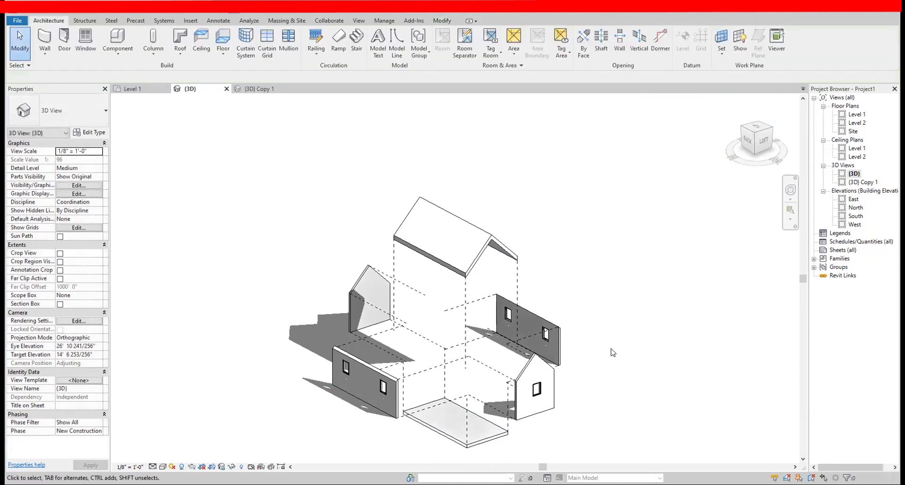
Step: Override the roof's graphics in this view by element with a magenta solid fill as the surface foreground pattern
{"action": "left_click", "coordinate": [466, 250]}
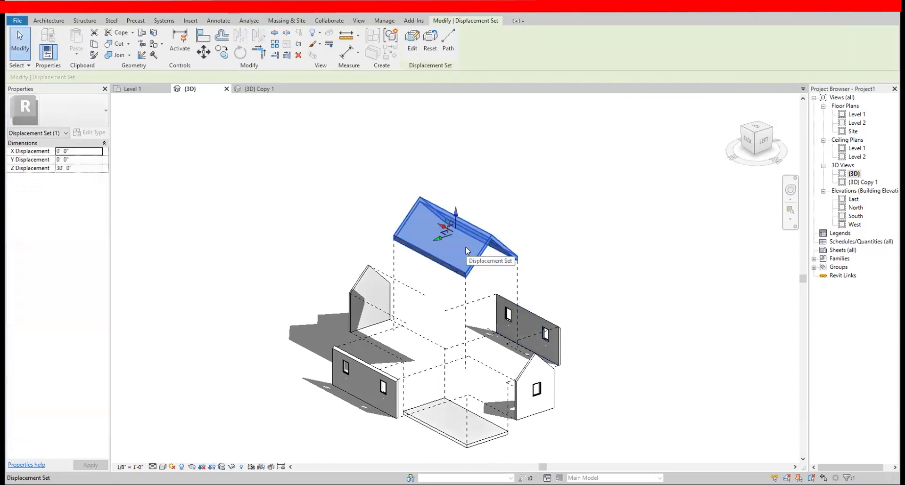
{"action": "right_click", "coordinate": [508, 215]}
{"action": "mouse_move", "coordinate": [557, 271]}
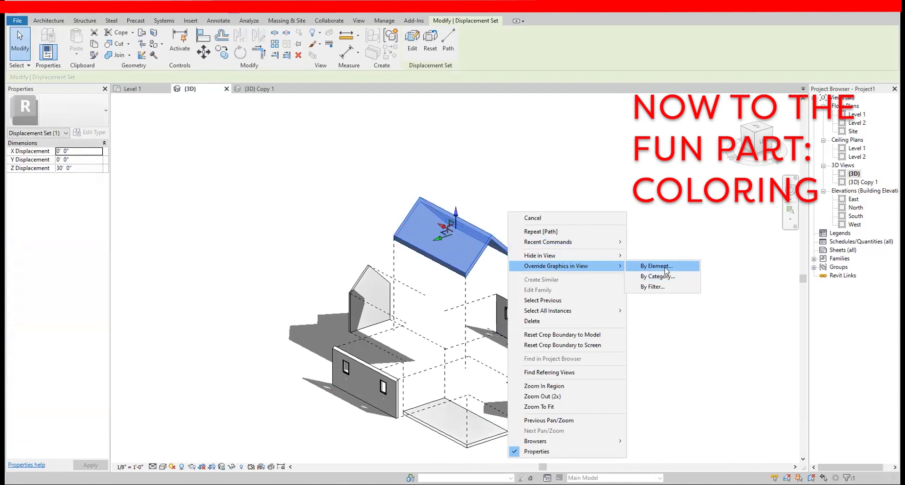
{"action": "left_click", "coordinate": [656, 266]}
{"action": "left_click", "coordinate": [252, 177]}
{"action": "left_click", "coordinate": [259, 193]}
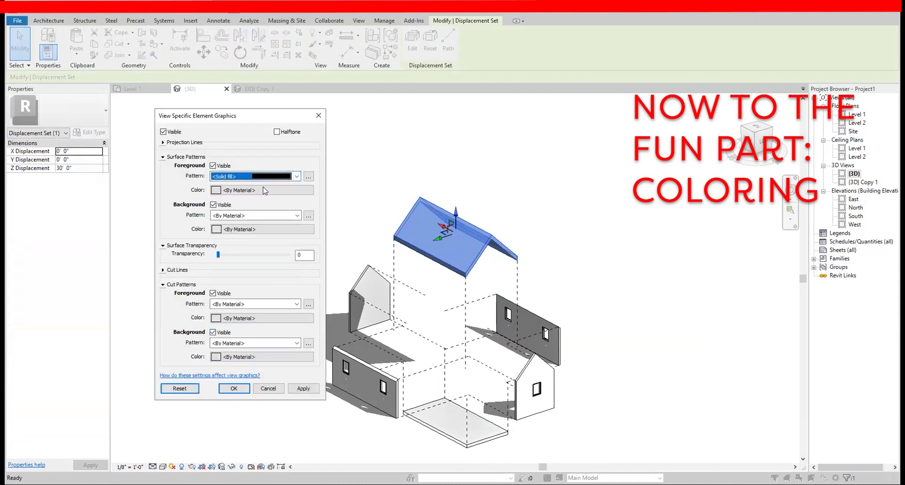
{"action": "left_click", "coordinate": [261, 190]}
{"action": "left_click", "coordinate": [228, 202]}
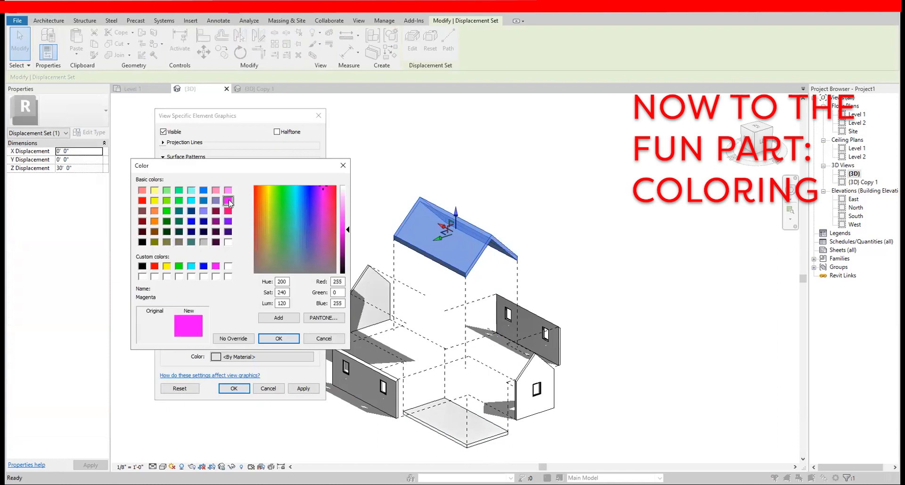
{"action": "left_click", "coordinate": [284, 339]}
{"action": "left_click", "coordinate": [234, 389]}
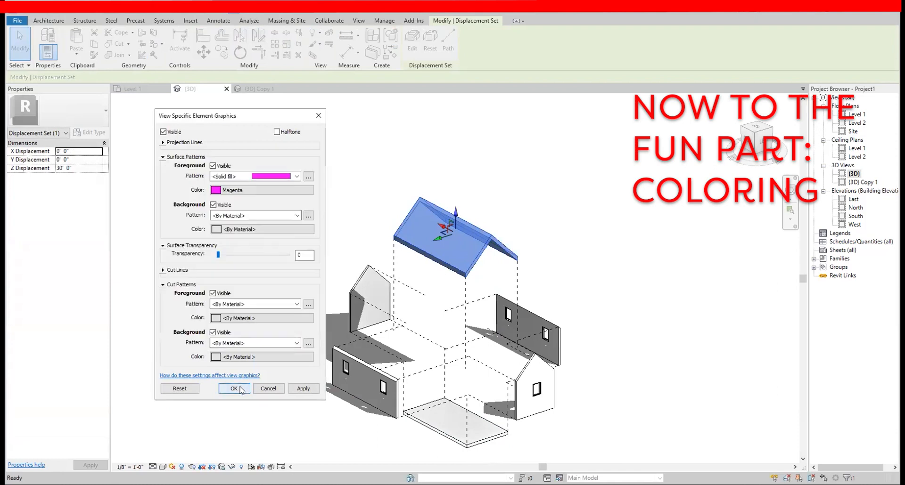
Step: Override the graphics of all four displaced walls by element with a solid fill surface foreground in orange RGB 255-128-064
{"action": "left_click", "coordinate": [536, 318]}
{"action": "left_click", "coordinate": [370, 299], "text": "ctrl"}
{"action": "left_click", "coordinate": [367, 374], "text": "ctrl"}
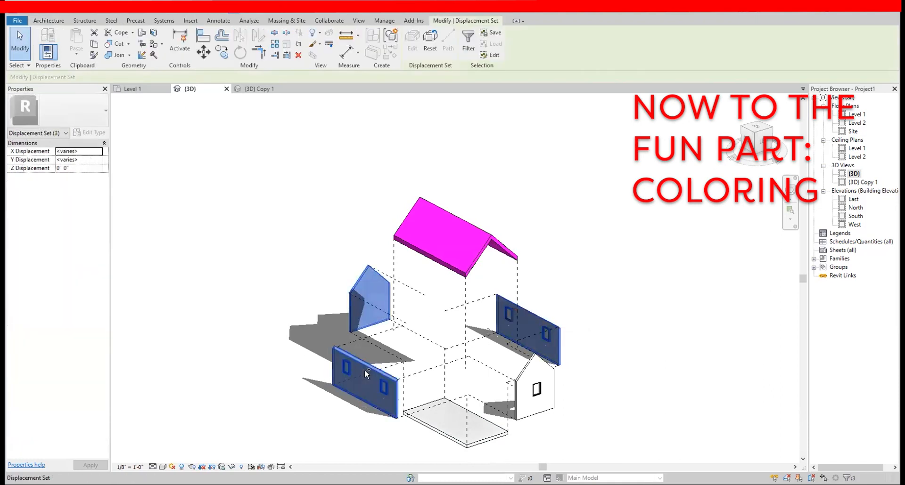
{"action": "left_click", "coordinate": [528, 377], "text": "ctrl"}
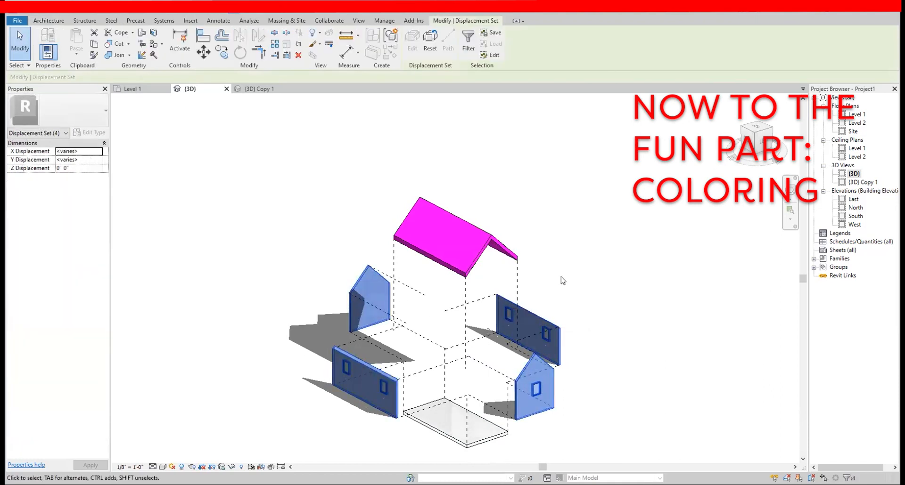
{"action": "right_click", "coordinate": [561, 279]}
{"action": "mouse_move", "coordinate": [680, 86]}
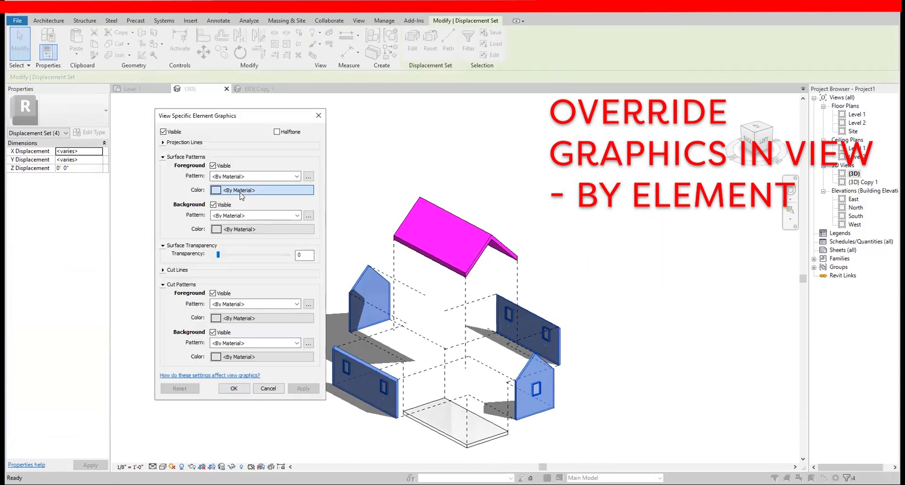
{"action": "left_click", "coordinate": [241, 191]}
{"action": "left_click", "coordinate": [228, 211]}
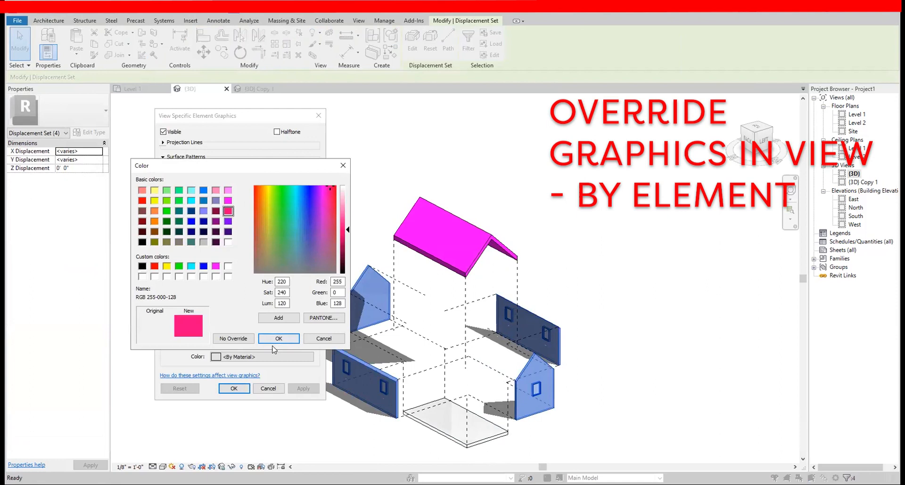
{"action": "left_click", "coordinate": [154, 211]}
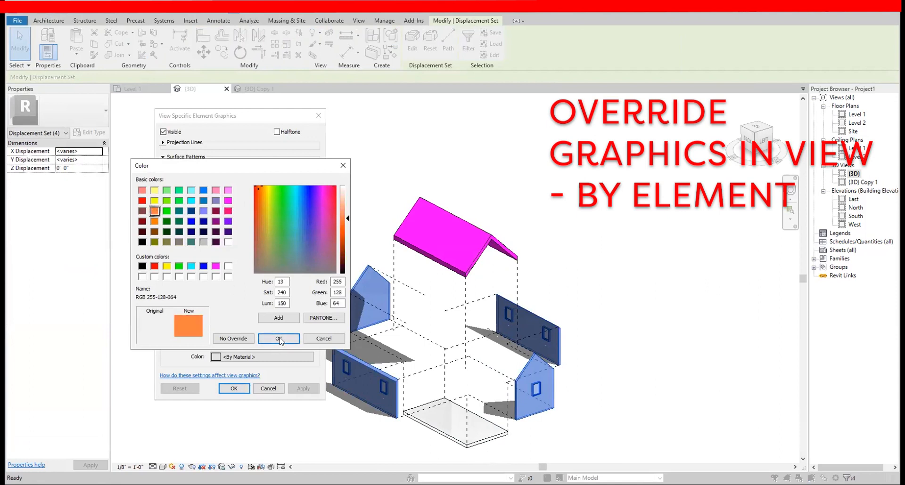
{"action": "left_click", "coordinate": [278, 339]}
{"action": "left_click", "coordinate": [298, 176]}
{"action": "left_click", "coordinate": [256, 194]}
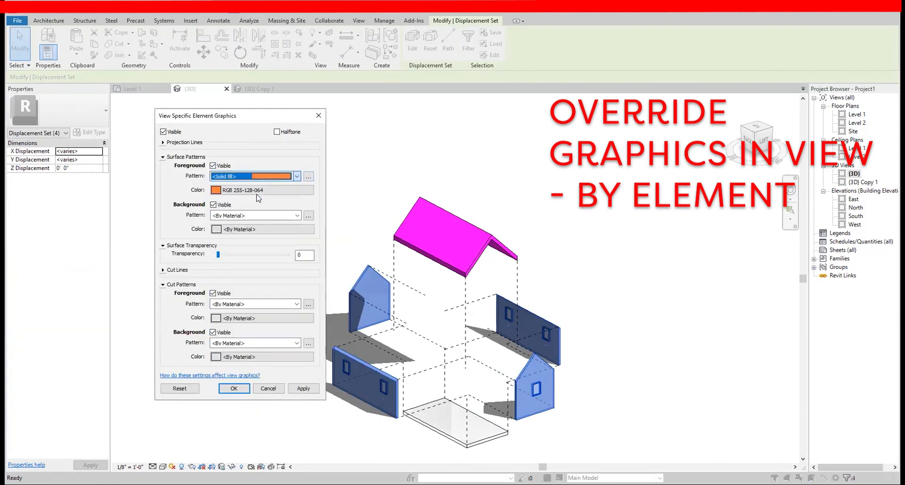
{"action": "left_click", "coordinate": [234, 389]}
Step: Override the floor slab's graphics by element with a solid fill surface foreground in light cyan RGB 128-255-255
{"action": "left_click", "coordinate": [486, 435]}
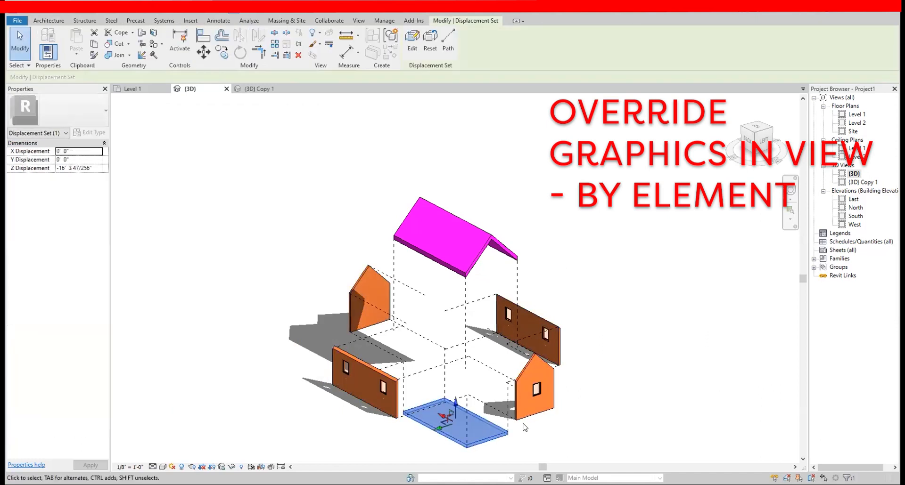
{"action": "scroll", "coordinate": [523, 377], "scroll_direction": "up", "scroll_amount": 1}
{"action": "middle_click_drag", "start_coordinate": [525, 376], "coordinate": [541, 418]}
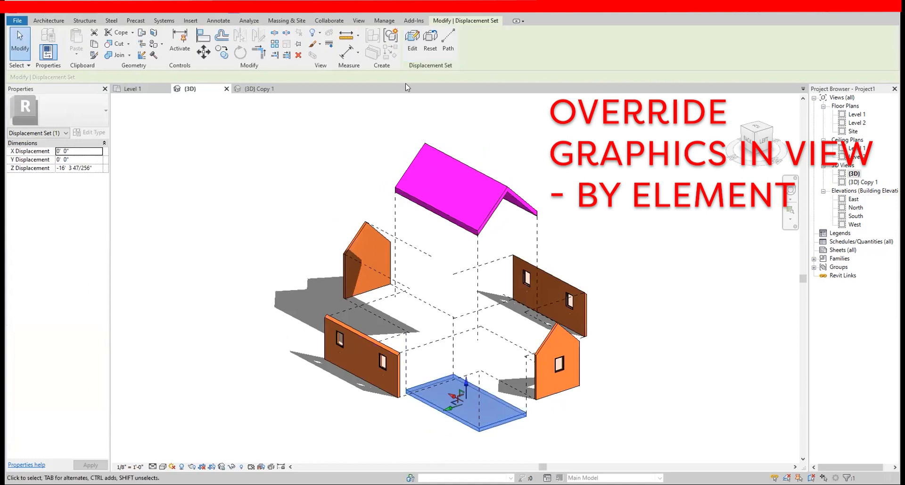
{"action": "right_click", "coordinate": [316, 160]}
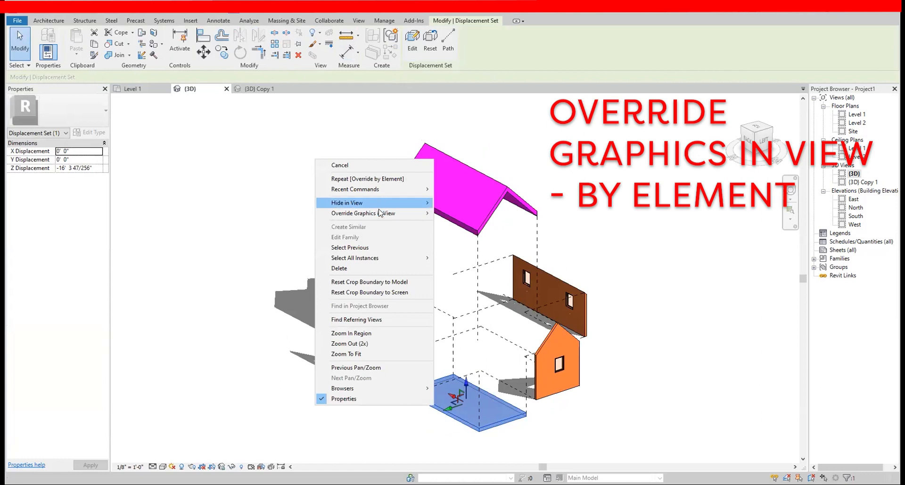
{"action": "mouse_move", "coordinate": [405, 213]}
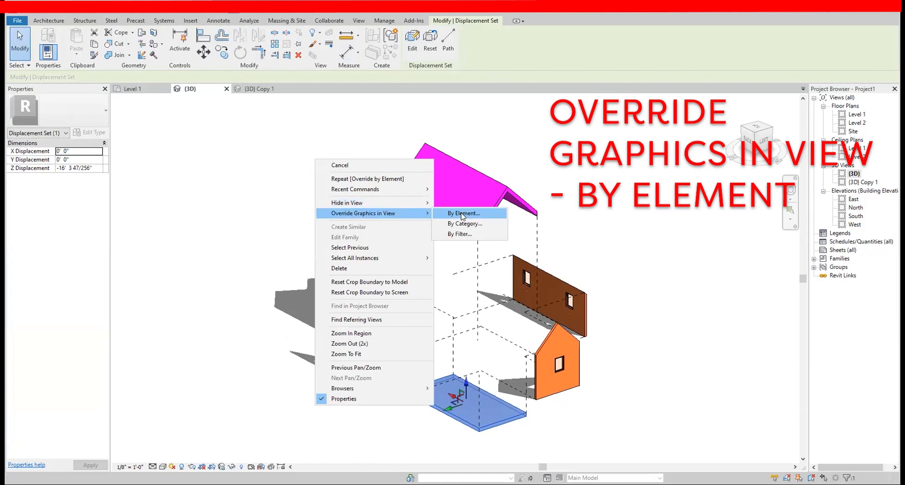
{"action": "left_click", "coordinate": [461, 216]}
{"action": "left_click", "coordinate": [254, 176]}
{"action": "left_click", "coordinate": [245, 190]}
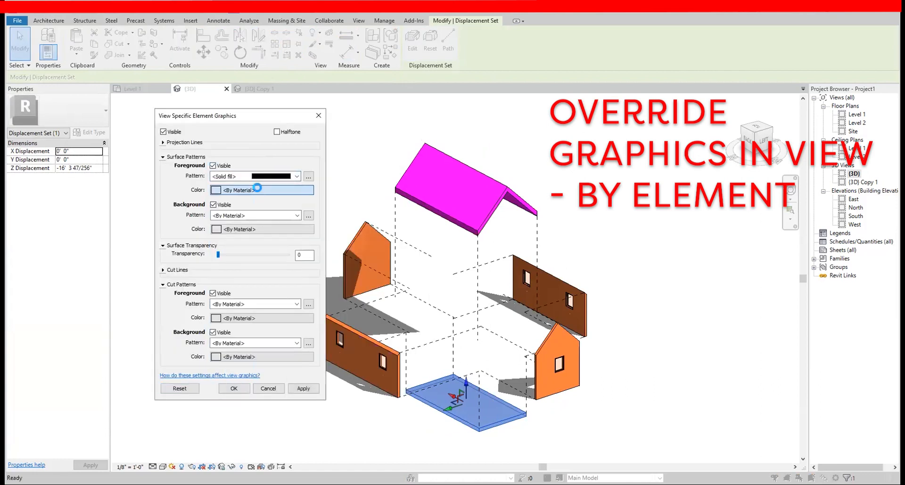
{"action": "left_click", "coordinate": [262, 190]}
{"action": "left_click", "coordinate": [191, 190]}
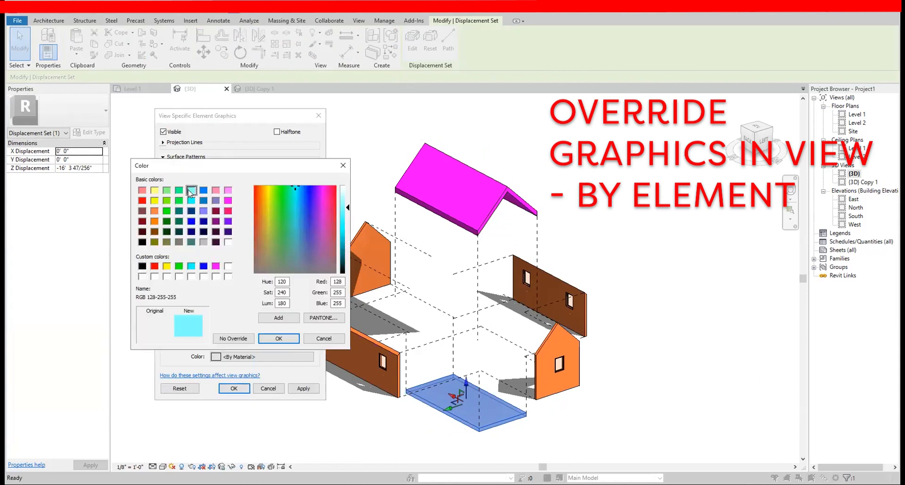
{"action": "left_click", "coordinate": [278, 338]}
{"action": "left_click", "coordinate": [234, 389]}
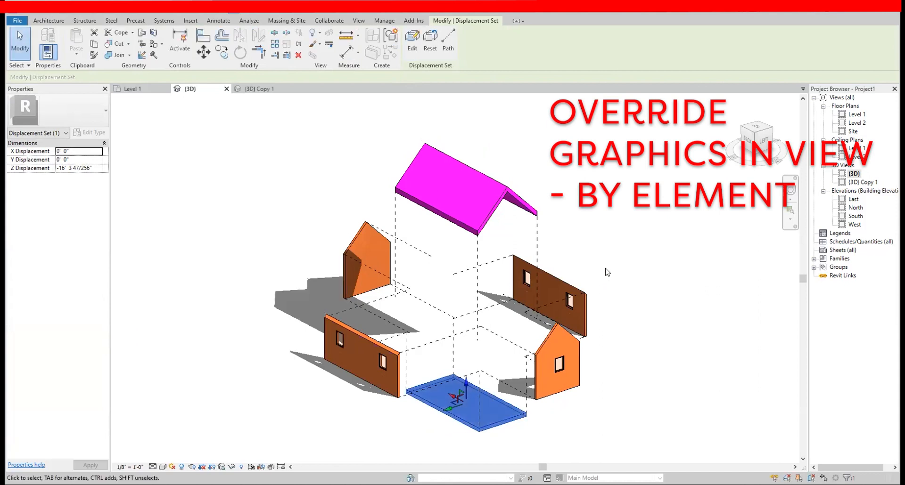
{"action": "left_click", "coordinate": [607, 273]}
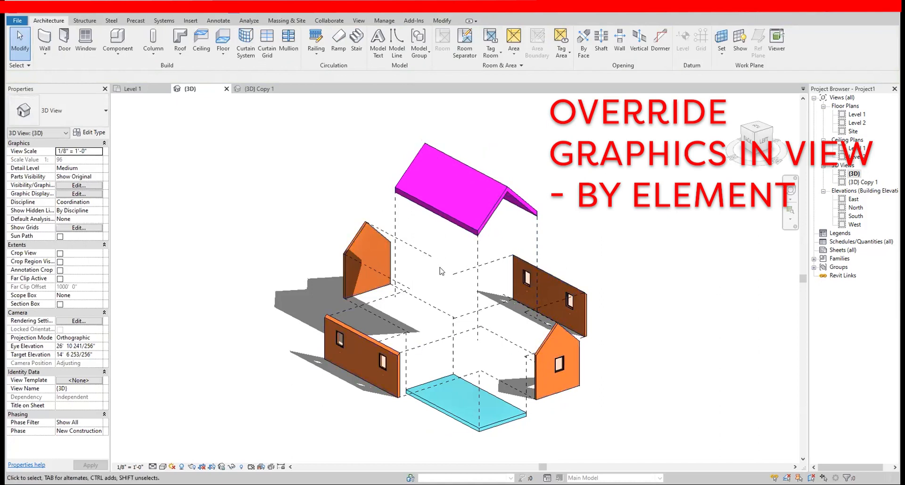
{"action": "left_click_drag", "start_coordinate": [553, 276], "coordinate": [598, 239]}
{"action": "key", "text": "Escape"}
{"action": "key", "text": "Escape"}
Step: Override the projection line color of the roof's three displacement paths by element to Red
{"action": "left_click", "coordinate": [479, 247]}
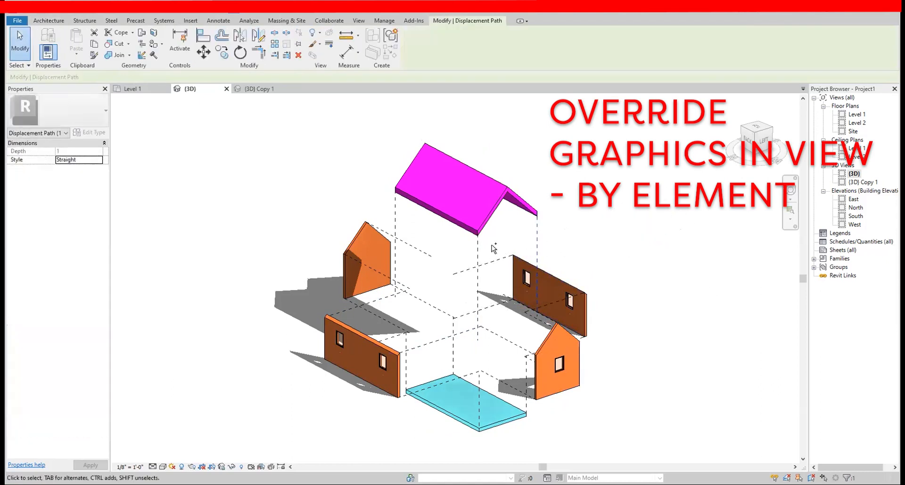
{"action": "left_click", "coordinate": [395, 223], "text": "ctrl"}
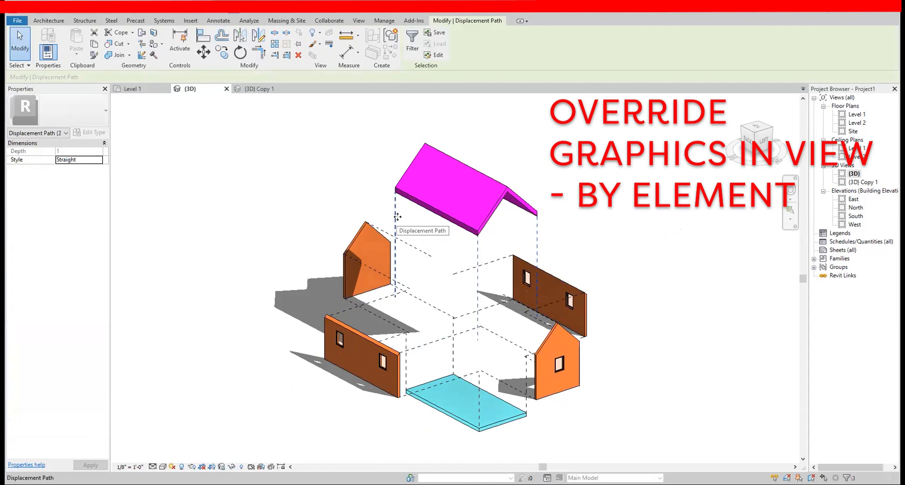
{"action": "right_click", "coordinate": [584, 170]}
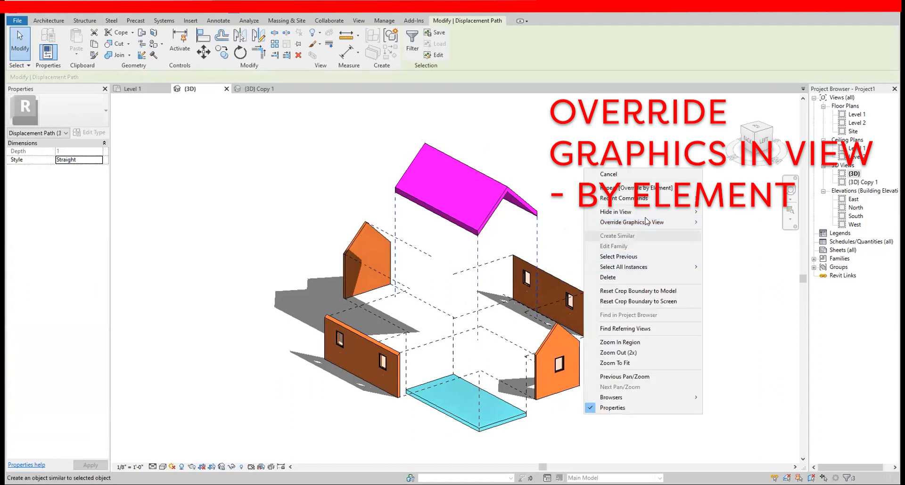
{"action": "mouse_move", "coordinate": [660, 222]}
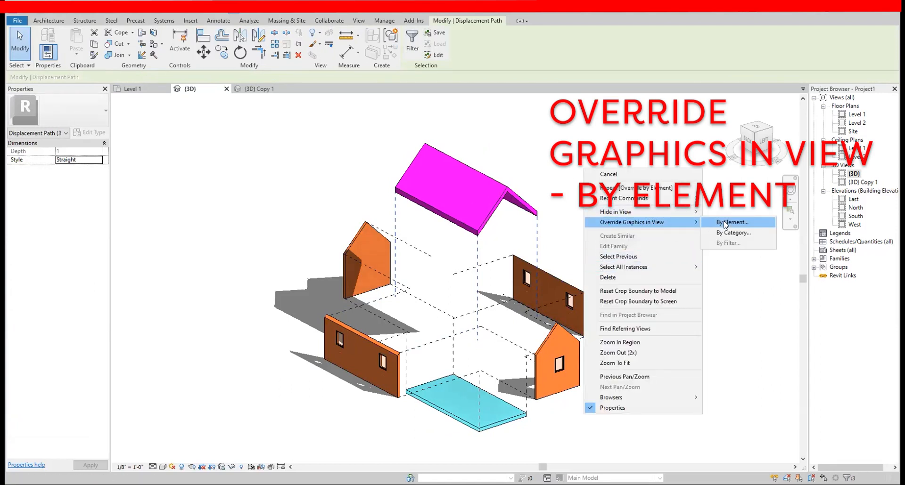
{"action": "left_click", "coordinate": [725, 224]}
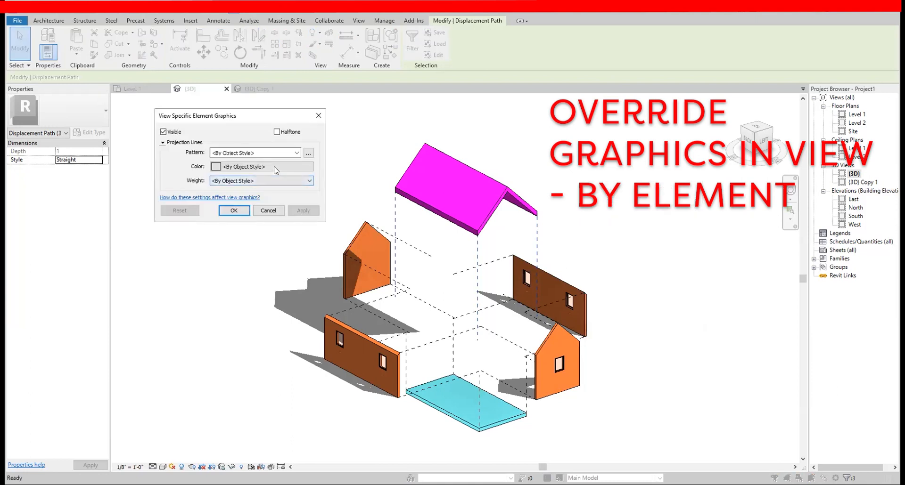
{"action": "left_click", "coordinate": [276, 170]}
{"action": "left_click", "coordinate": [154, 177]}
{"action": "left_click", "coordinate": [277, 249]}
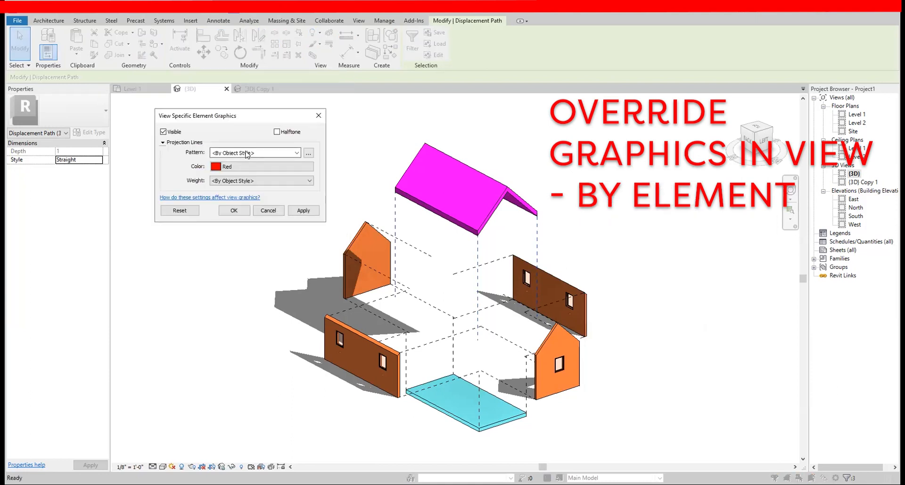
Step: Apply the Solid line pattern to the roof's displacement paths and check the line weight options
{"action": "left_click", "coordinate": [249, 153]}
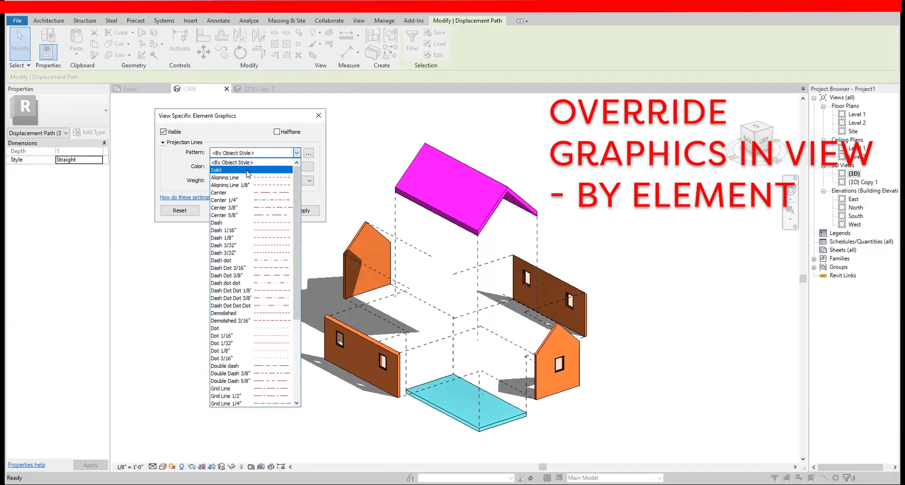
{"action": "left_click", "coordinate": [248, 170]}
{"action": "left_click", "coordinate": [292, 211]}
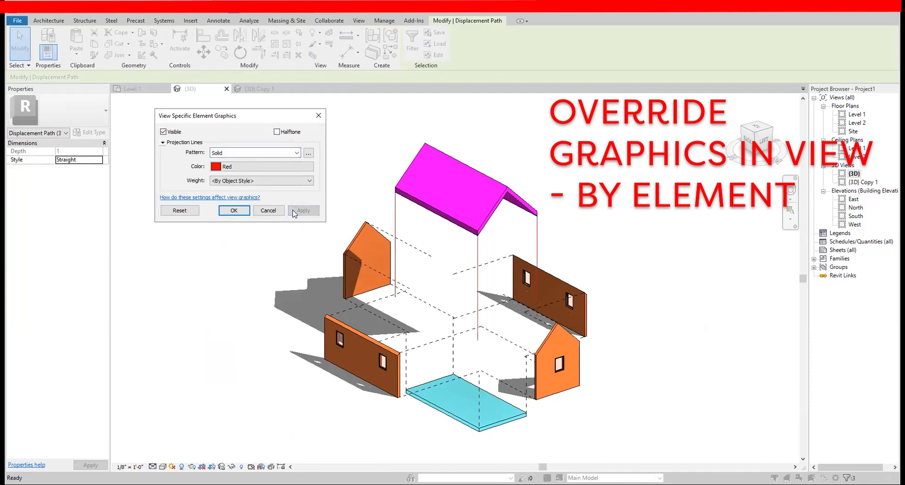
{"action": "left_click", "coordinate": [280, 181]}
{"action": "left_click", "coordinate": [280, 181]}
Step: Set the projection line pattern of the roof's displacement paths to Center and apply the override
{"action": "left_click", "coordinate": [284, 153]}
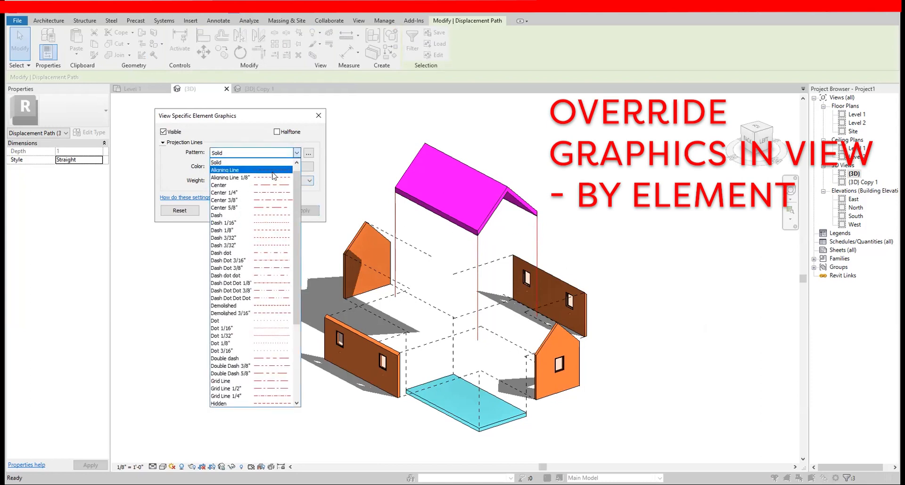
{"action": "left_click", "coordinate": [273, 182]}
{"action": "left_click", "coordinate": [304, 211]}
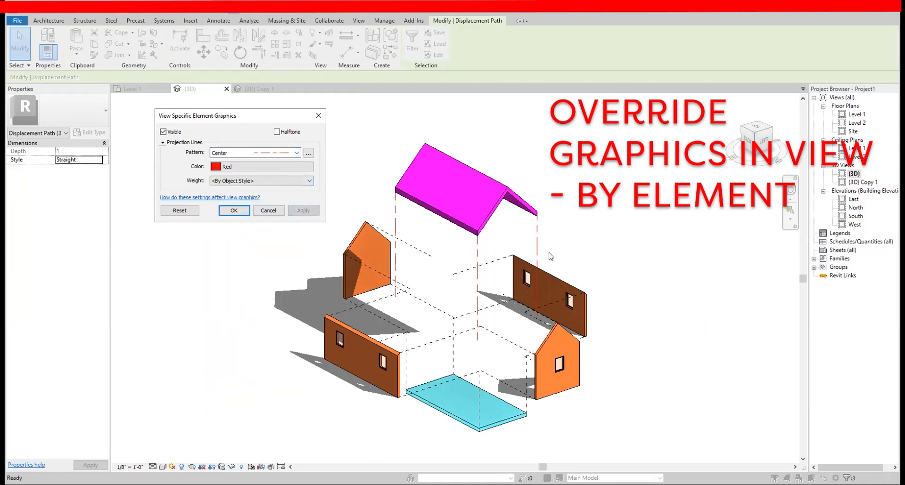
{"action": "left_click", "coordinate": [234, 210]}
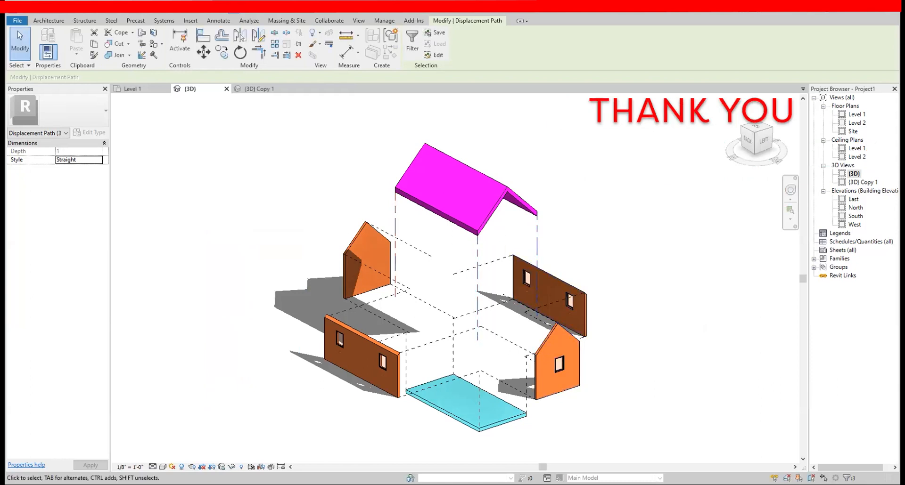